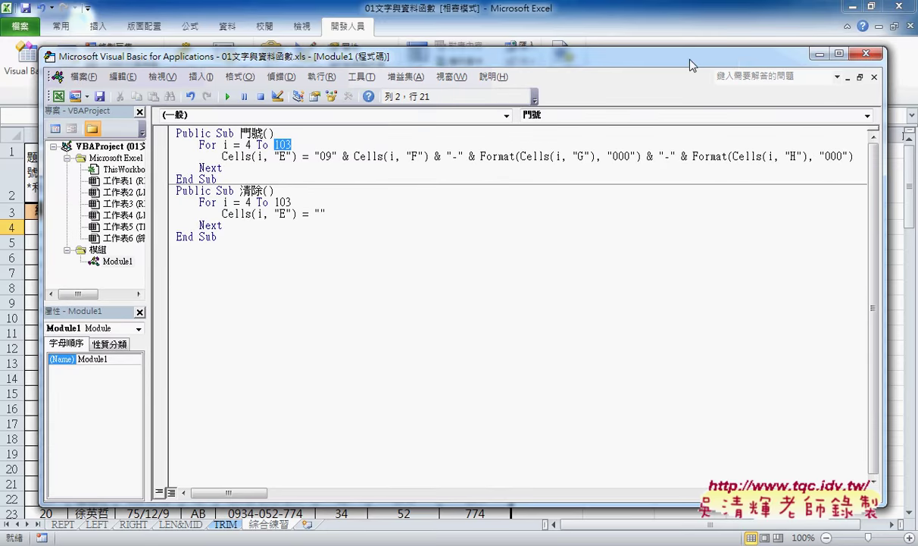
Shrink and reposition the VBA editor window so the worksheet shows beside it.
left_click(820, 56)
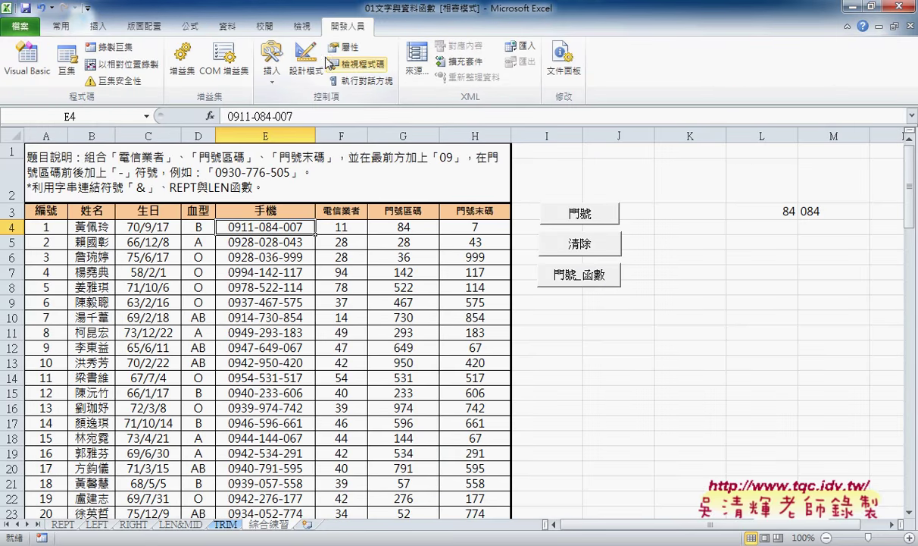
left_click(28, 68)
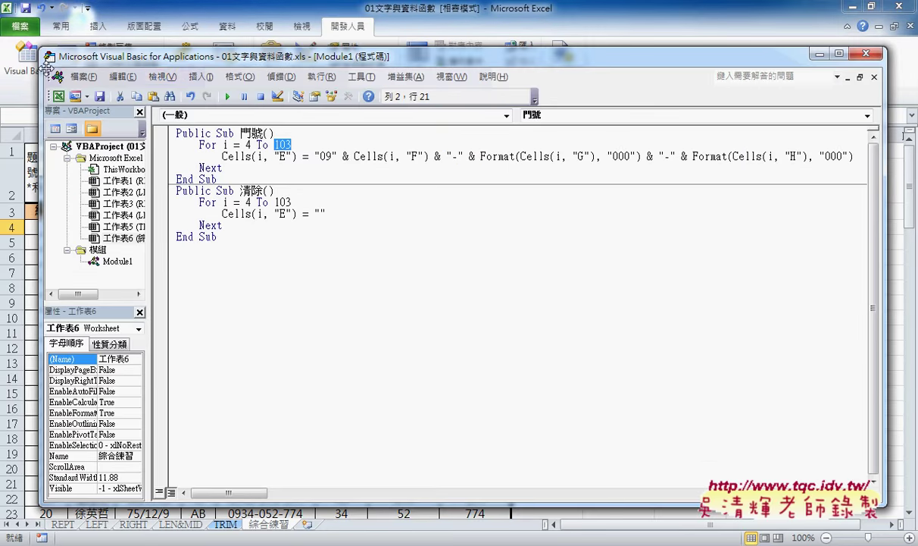
left_click_drag(207, 47, 166, 19)
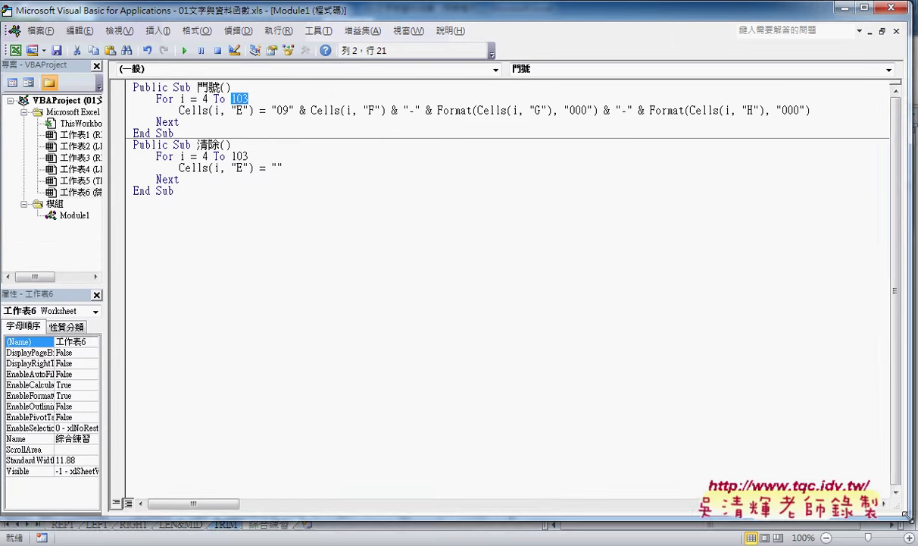
left_click_drag(840, 456, 692, 423)
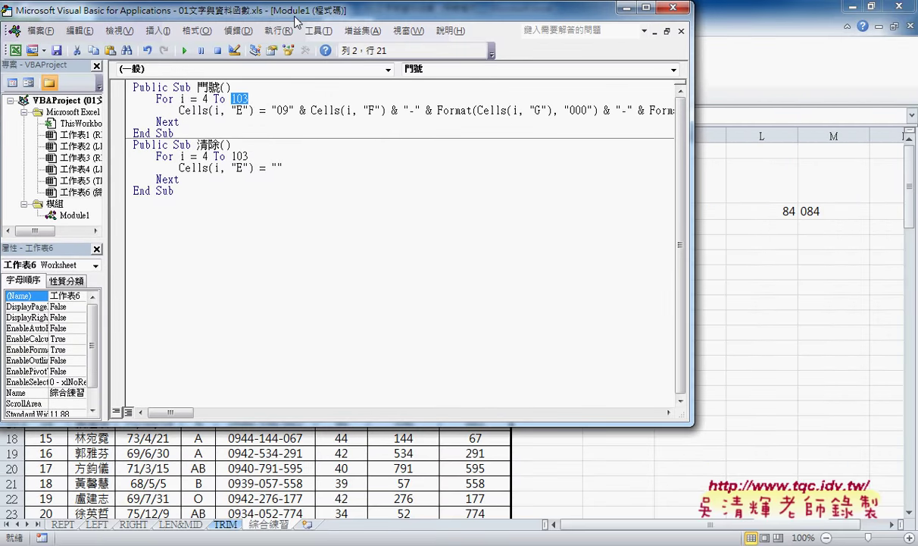
mouse_move(294, 19)
left_mouse_down()
mouse_move(483, 179)
mouse_move(642, 228)
left_mouse_up()
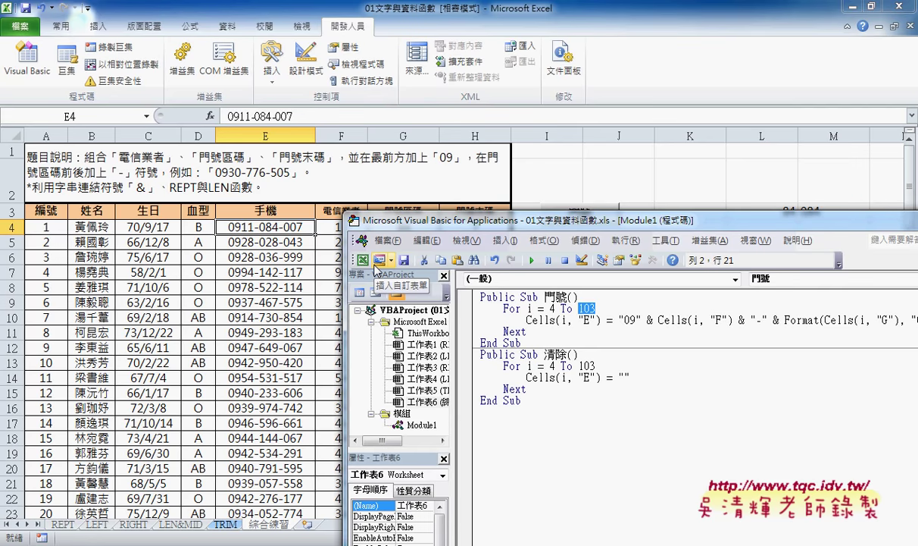
left_click_drag(508, 227, 250, 59)
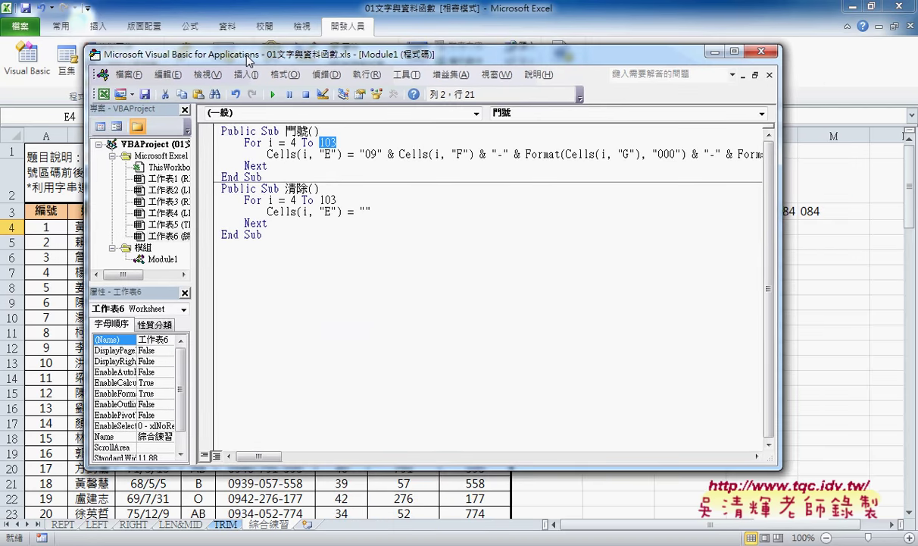
Reopen Module1's code window and delete all of its macro code.
left_click(769, 75)
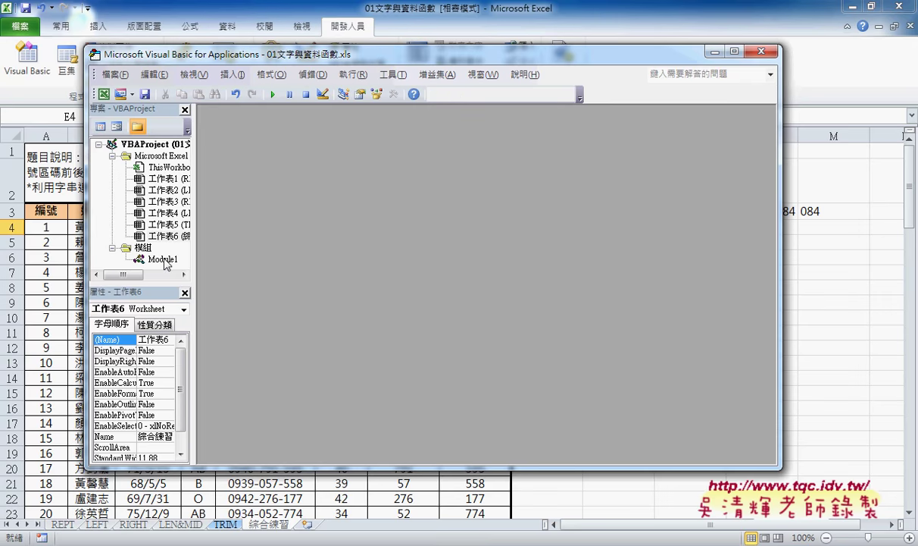
double_click(163, 259)
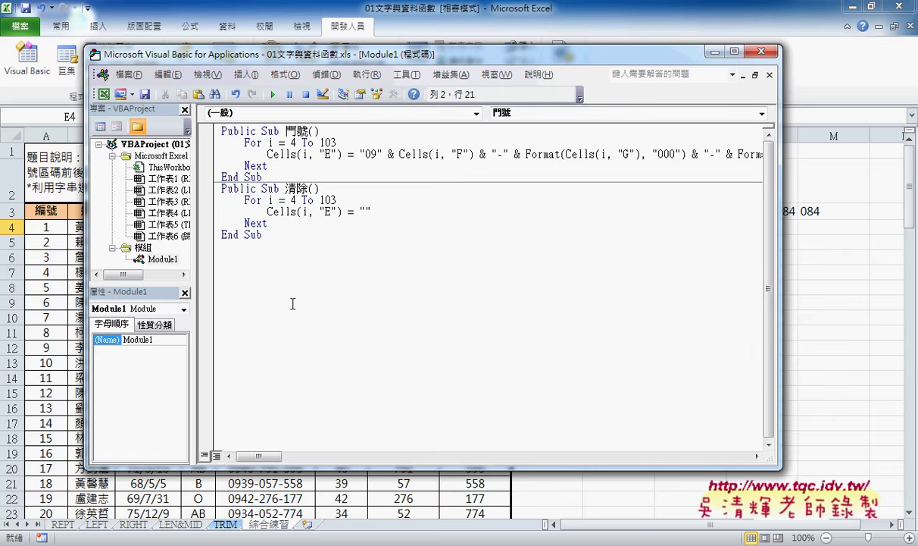
mouse_move(293, 303)
left_mouse_down()
mouse_move(303, 206)
mouse_move(204, 135)
left_mouse_up()
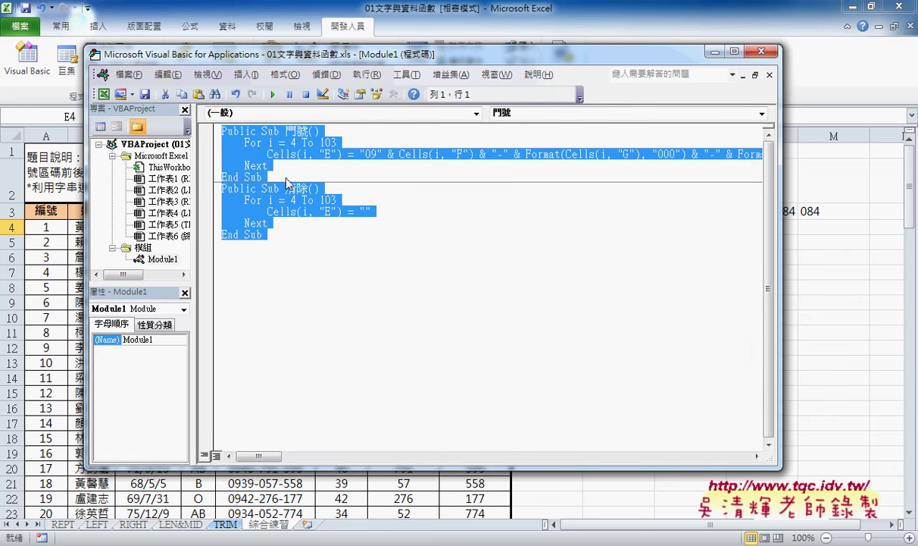
key("Delete")
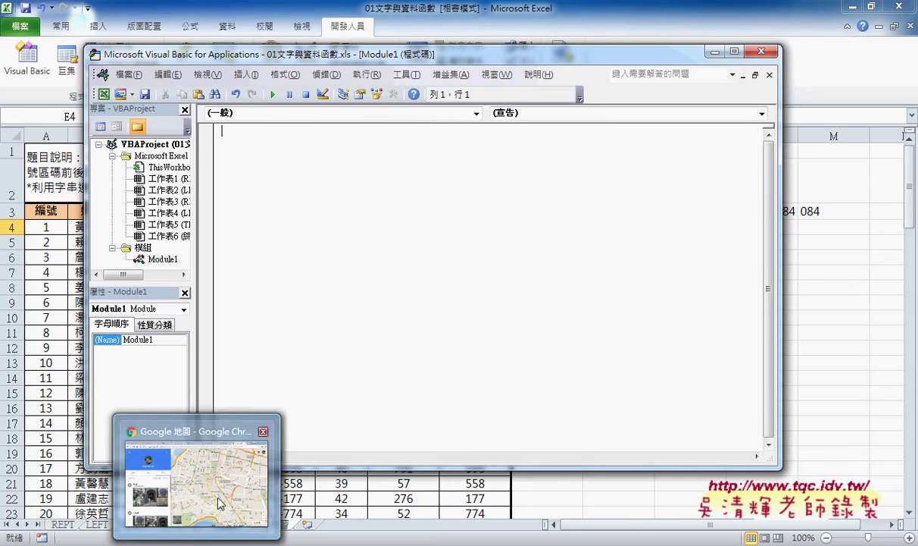
left_click(209, 476)
In index.html, select the code from Public Sub 門號() through the second End Sub.
left_click(409, 9)
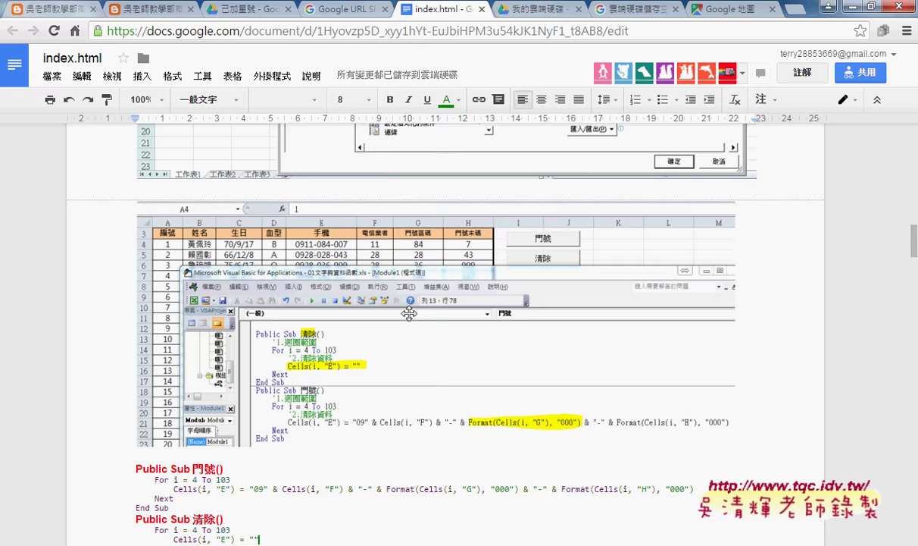
scroll(373, 373, "down", 3)
left_click_drag(170, 326, 190, 325)
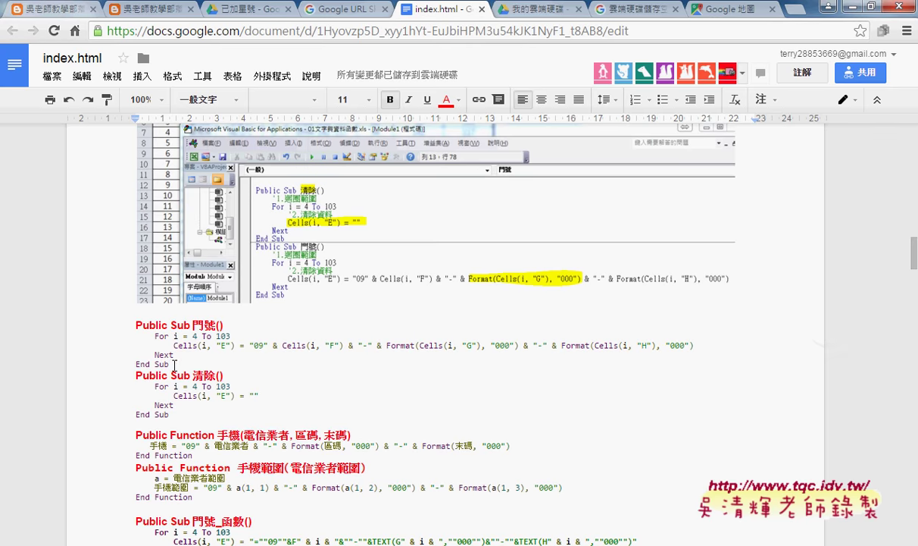
left_click_drag(168, 365, 138, 365)
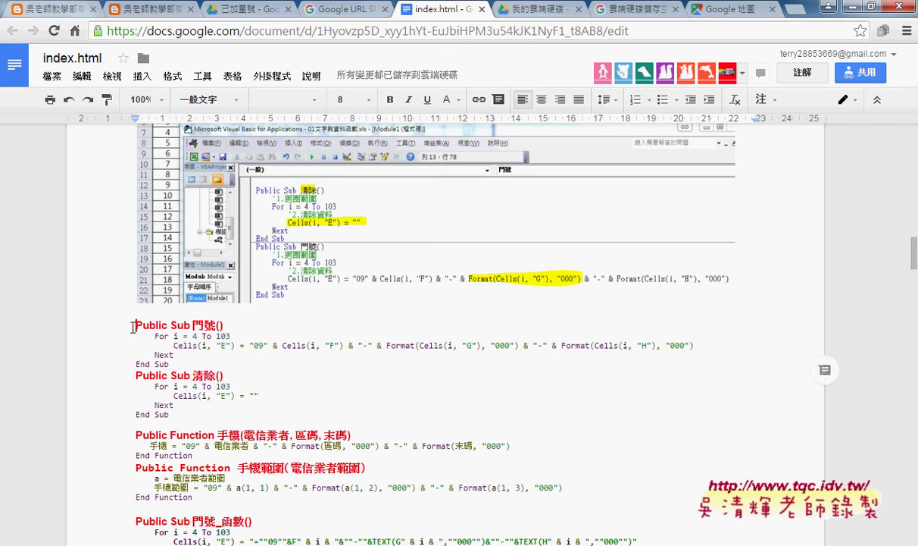
left_click(131, 345)
left_click(222, 375)
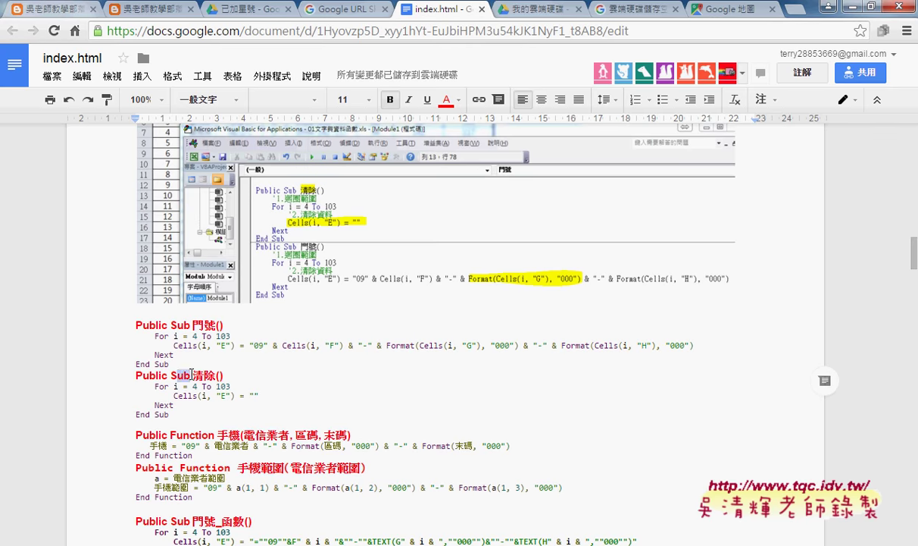
left_click_drag(169, 414, 135, 414)
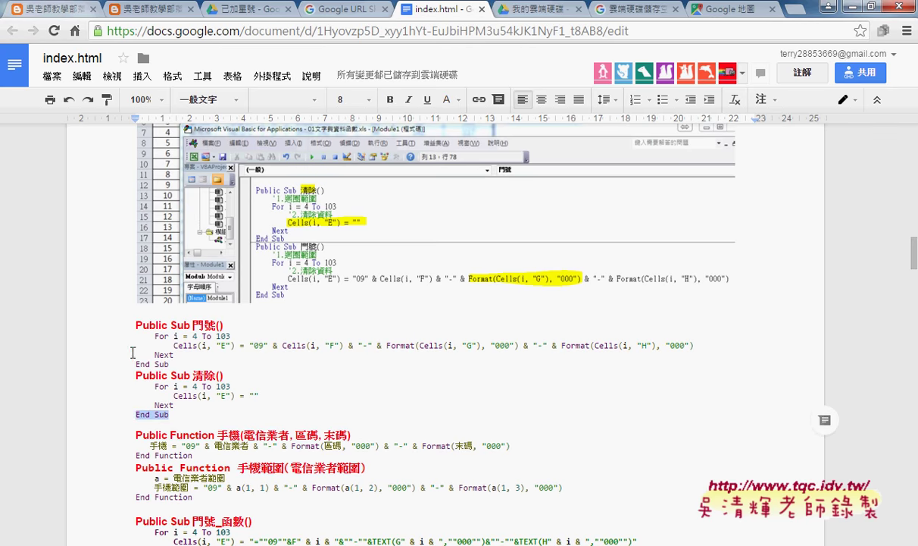
left_click_drag(135, 325, 178, 418)
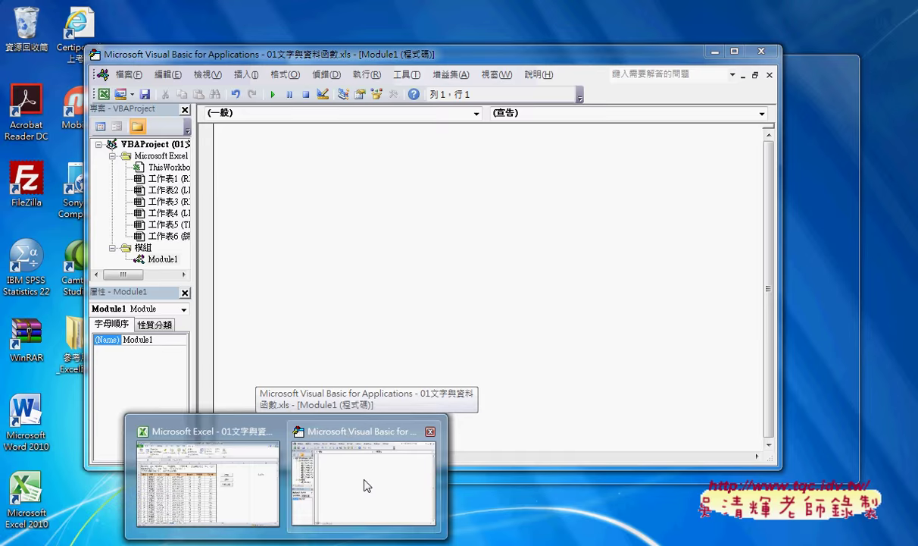
left_click(367, 485)
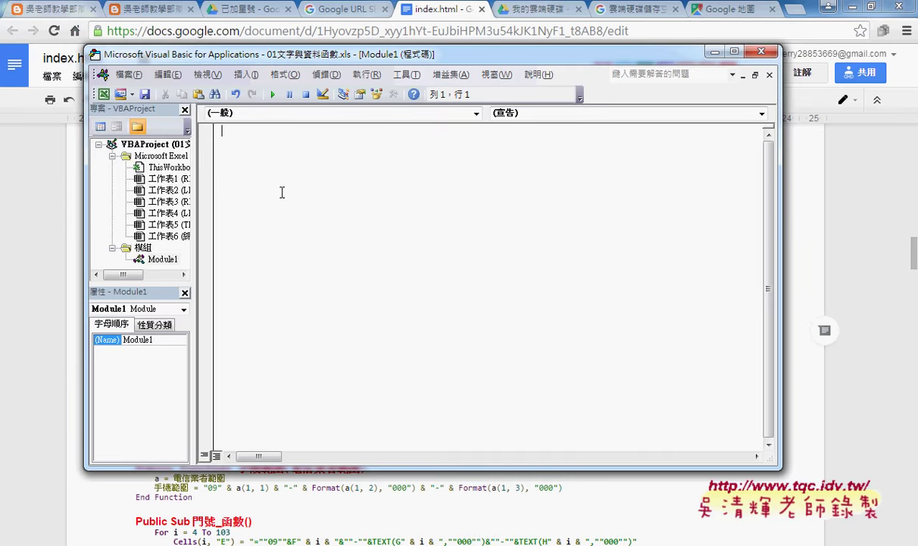
Widen the Project pane and paste the 門號 and 清除 macros into Module1.
left_click_drag(194, 167, 231, 176)
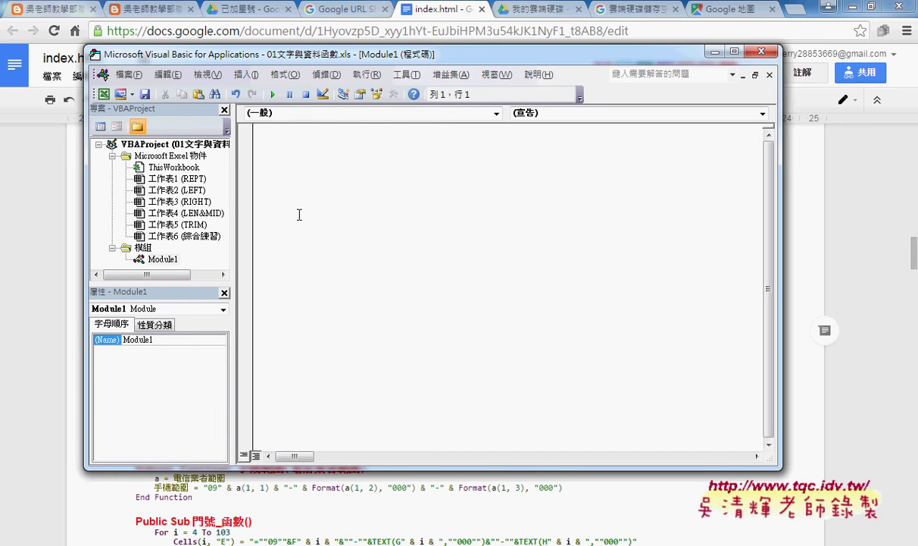
key("ctrl+v")
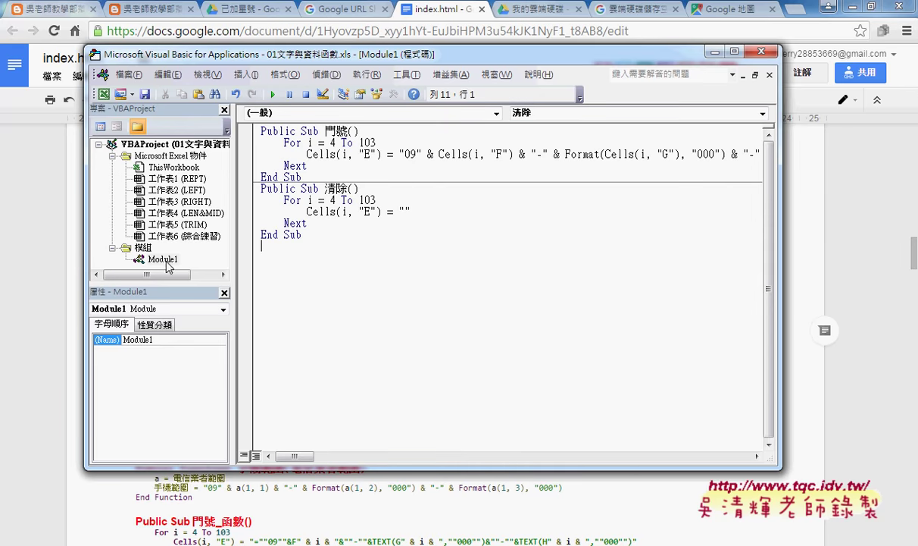
Close the Module1 code window, the Properties and Project panes, then the VBA editor.
left_click(770, 76)
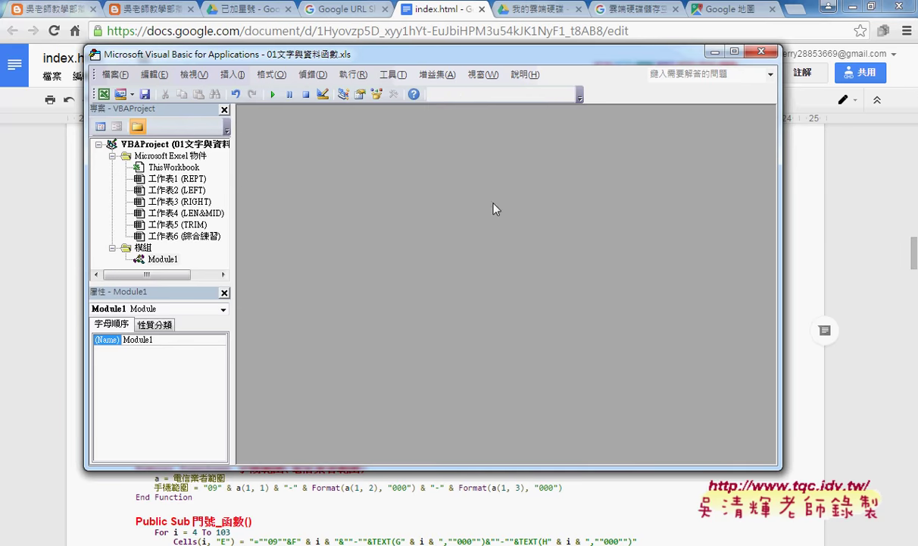
left_click_drag(233, 221, 277, 221)
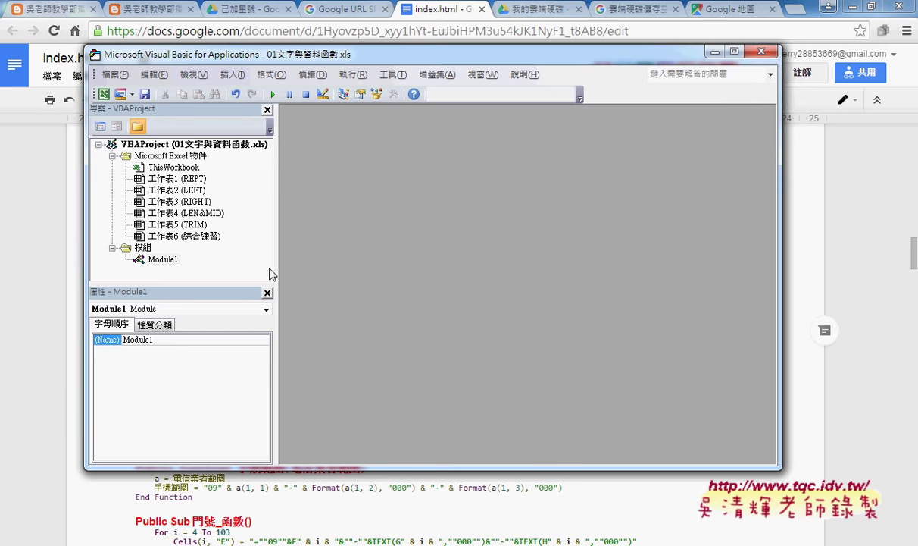
left_click(267, 293)
left_click(267, 109)
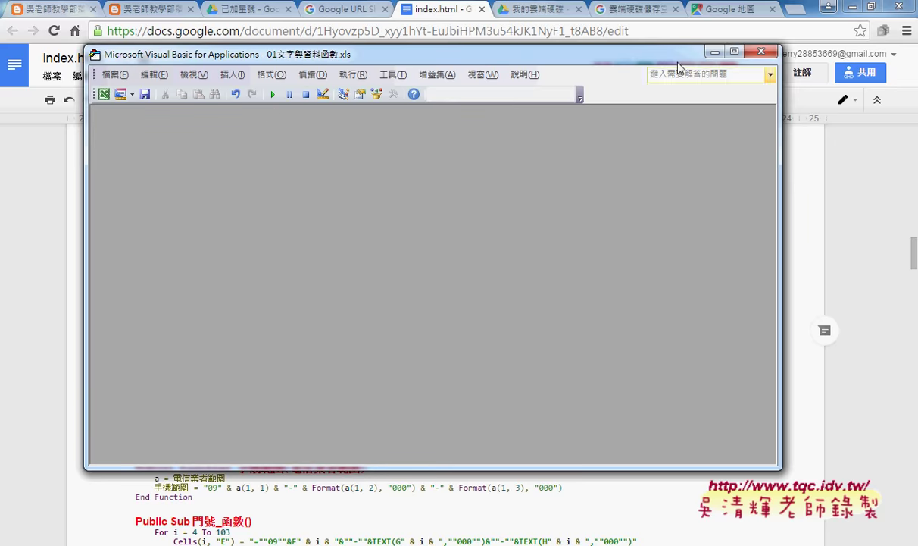
left_click(829, 6)
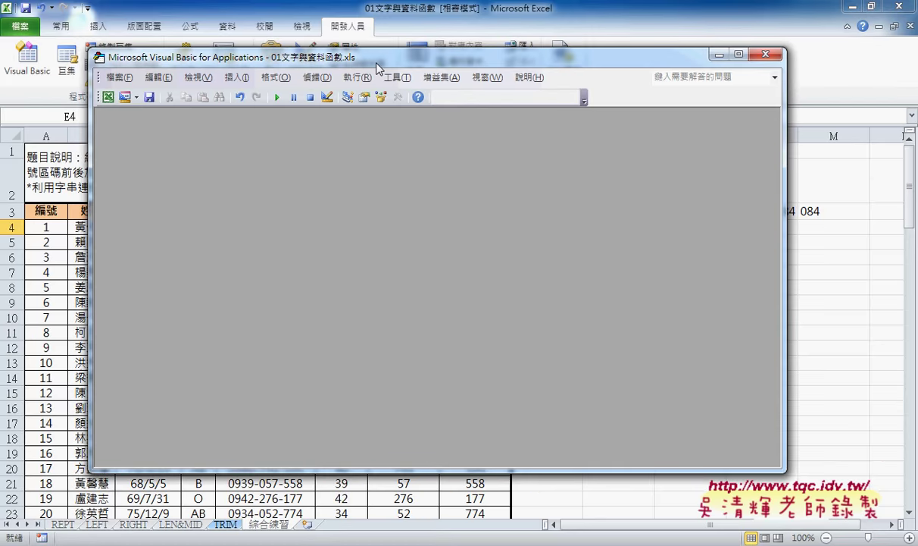
mouse_move(374, 56)
left_mouse_down()
mouse_move(499, 137)
mouse_move(446, 90)
left_mouse_up()
left_click(790, 87)
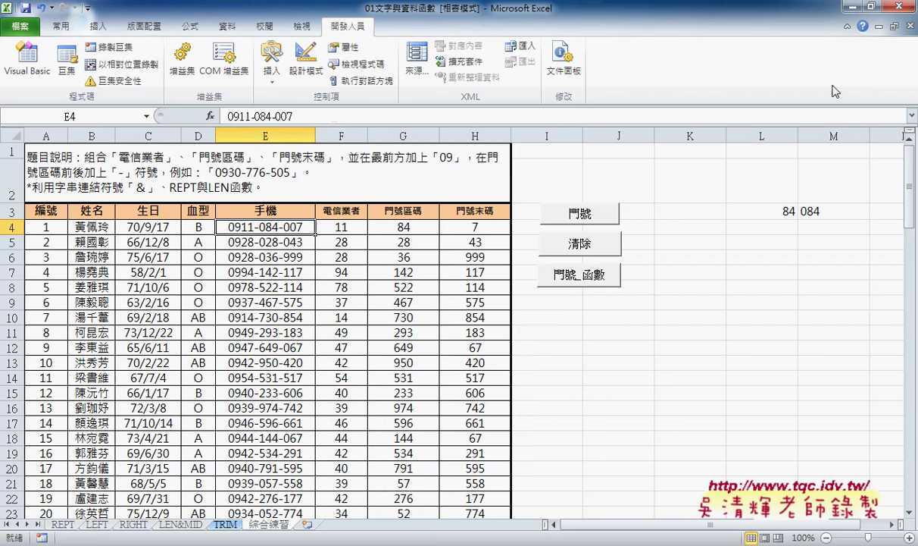
Open the VBA editor over the phone-number sheet, closing and reopening it twice.
left_click(13, 80)
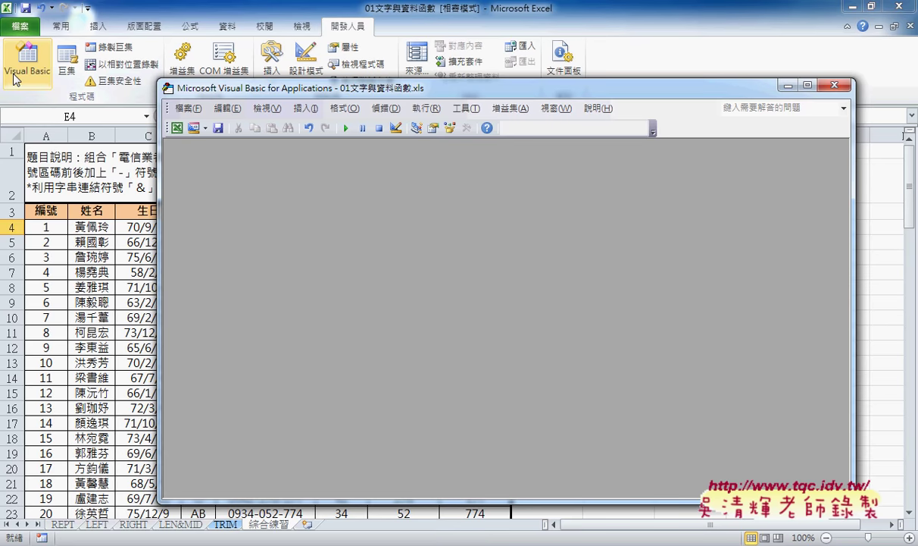
left_click(789, 85)
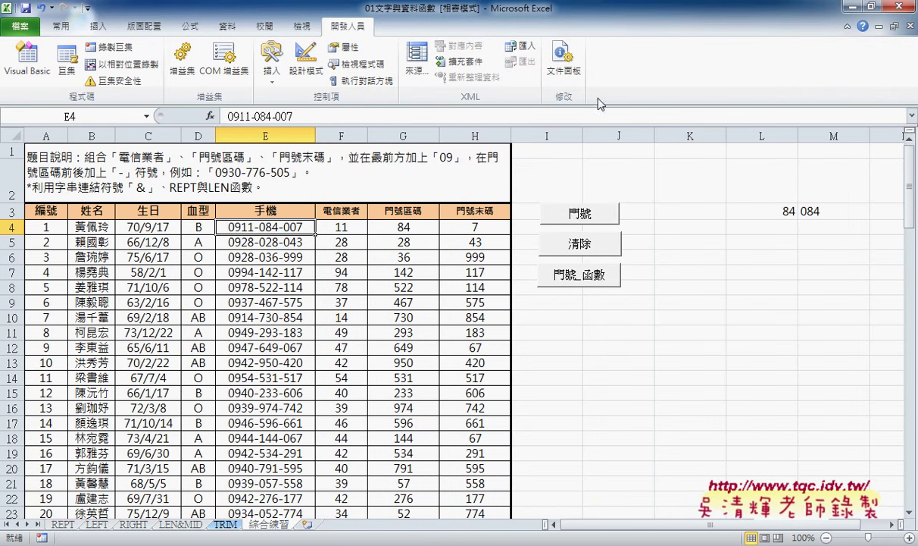
left_click(26, 78)
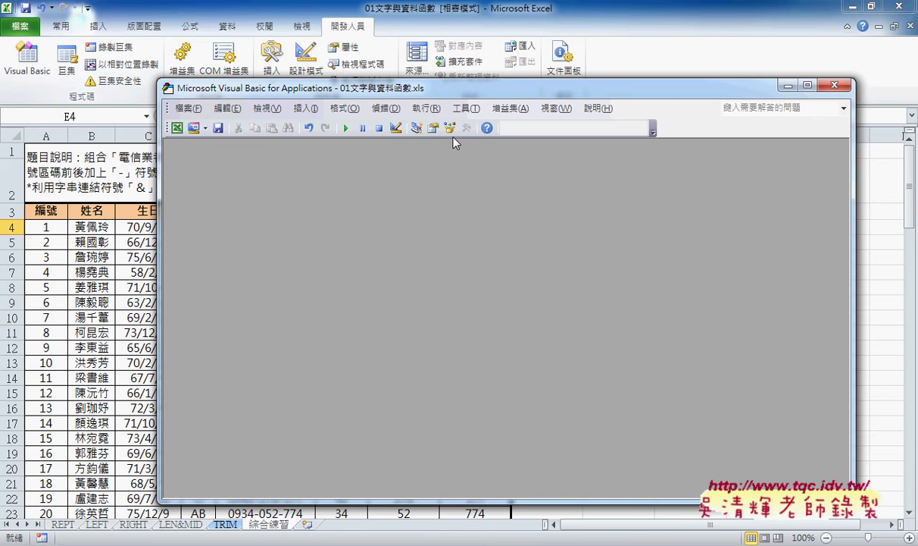
left_click(834, 85)
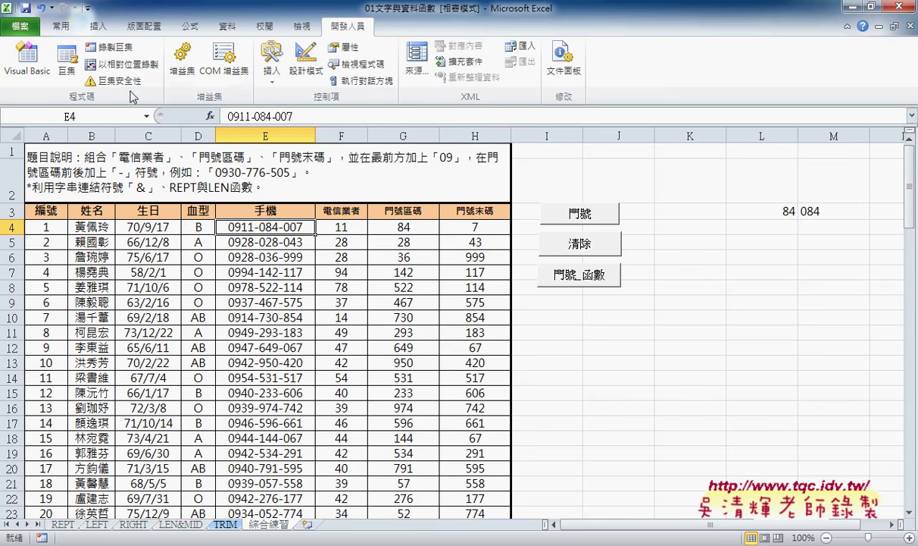
left_click(26, 76)
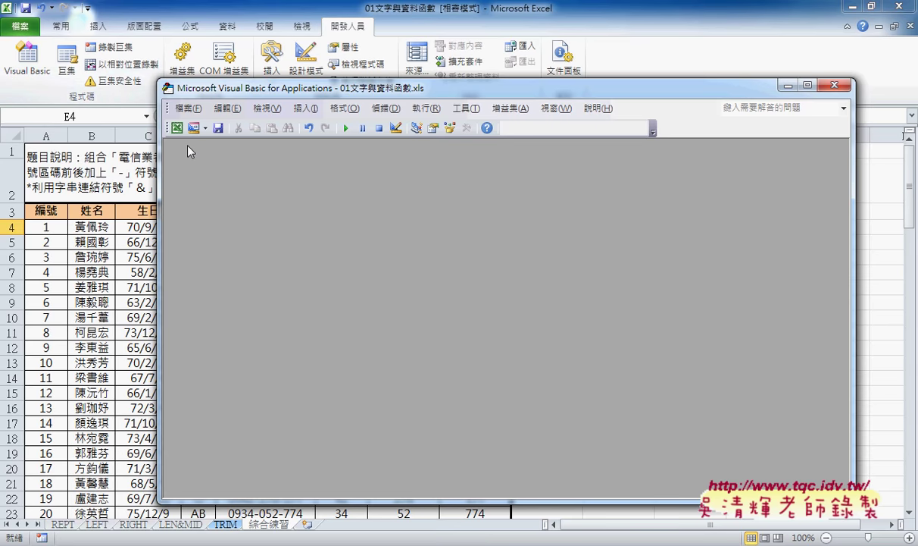
left_click(277, 109)
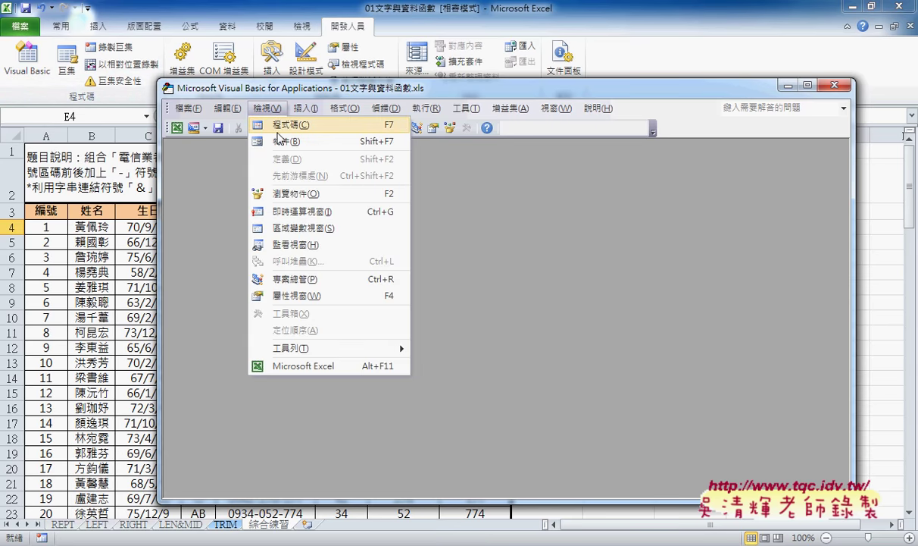
left_click(291, 280)
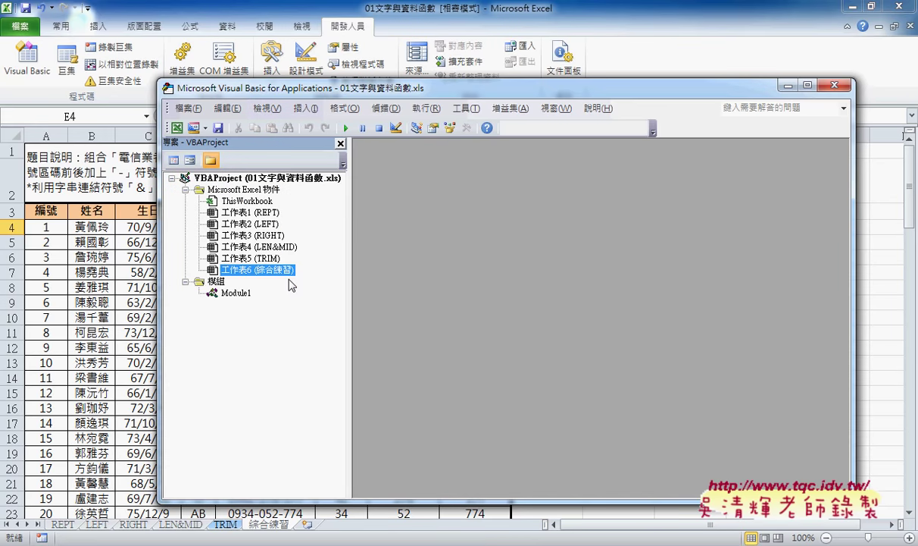
left_click(340, 143)
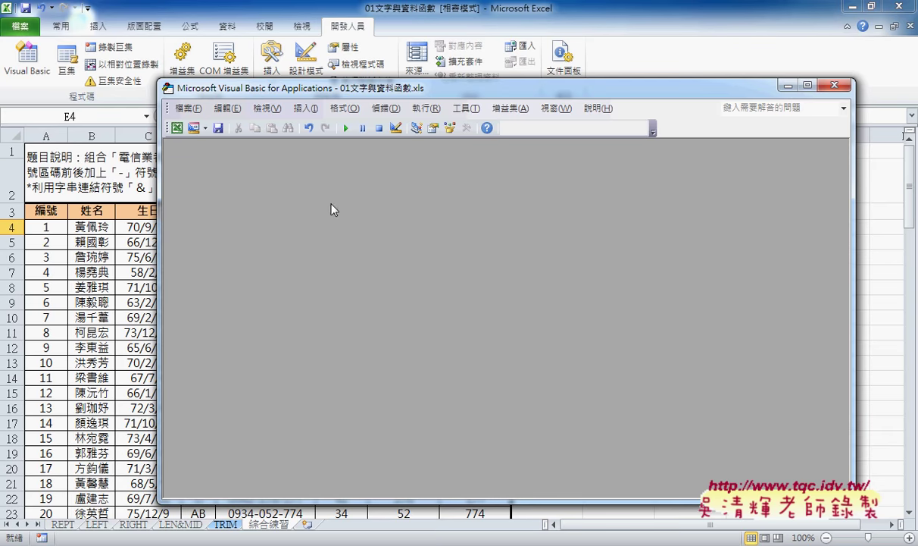
left_click(269, 109)
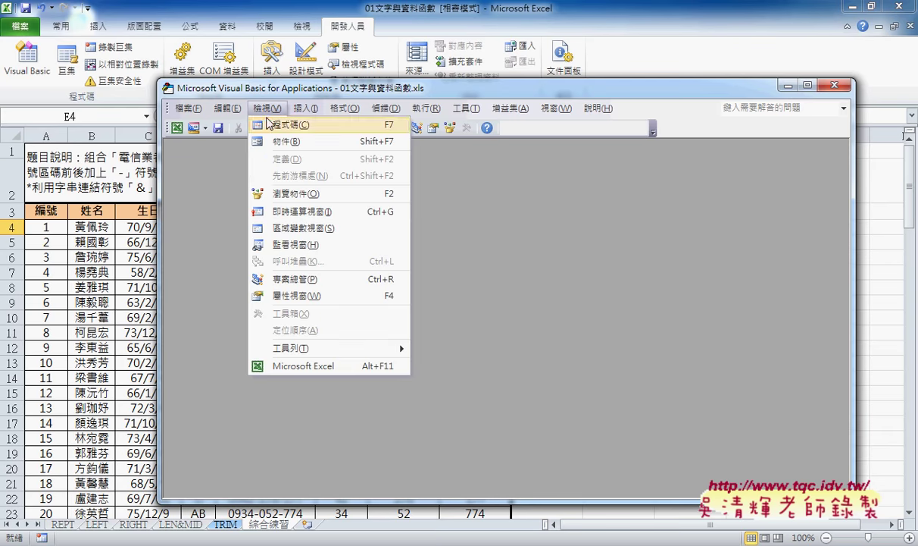
left_click(295, 281)
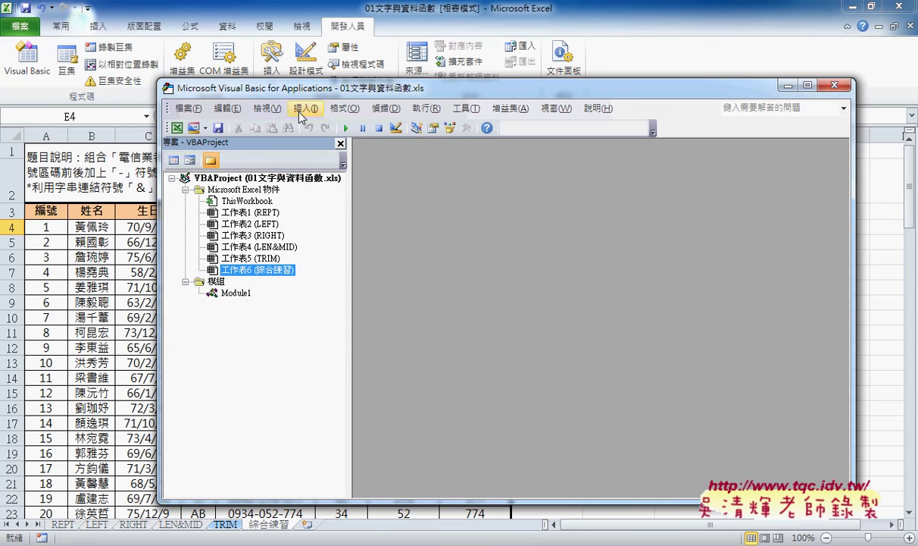
left_click(279, 110)
left_click(281, 296)
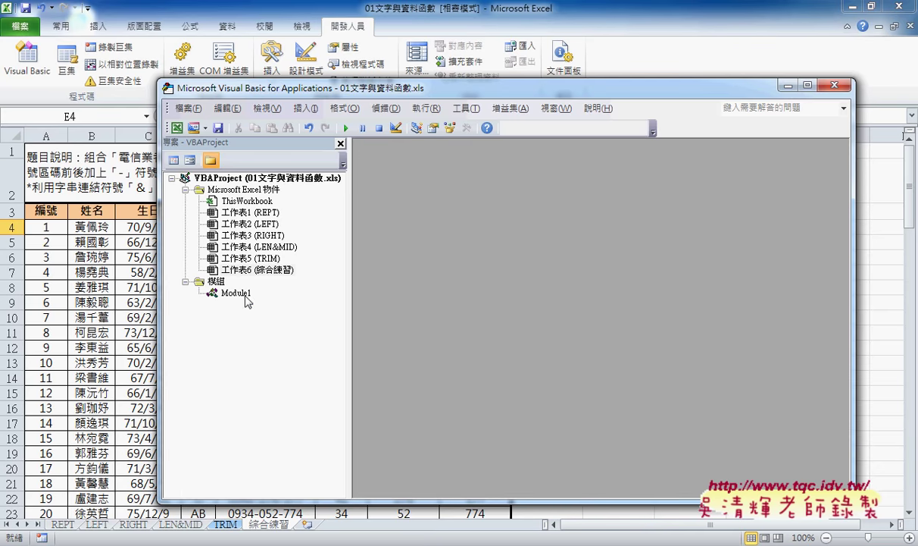
left_click(241, 292)
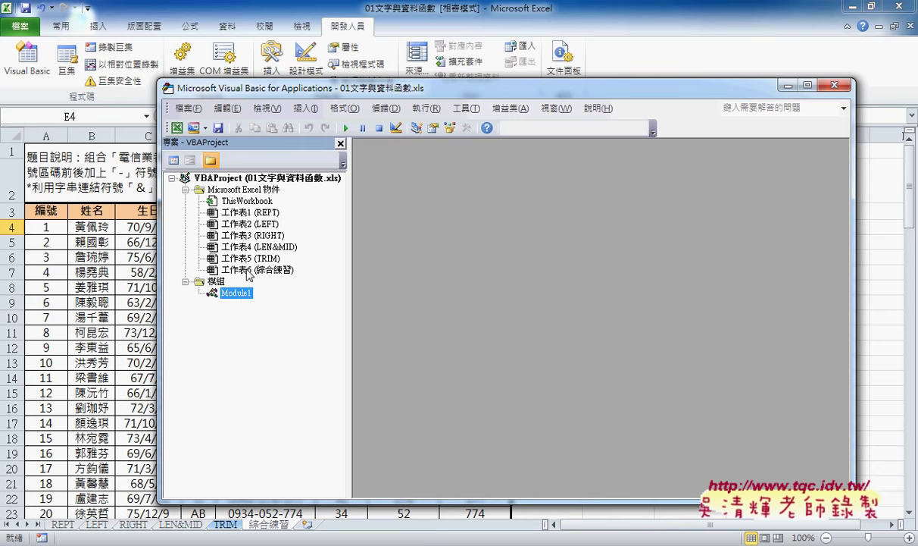
Open Module1's code and enlarge the editor so the full formula line is visible.
double_click(242, 294)
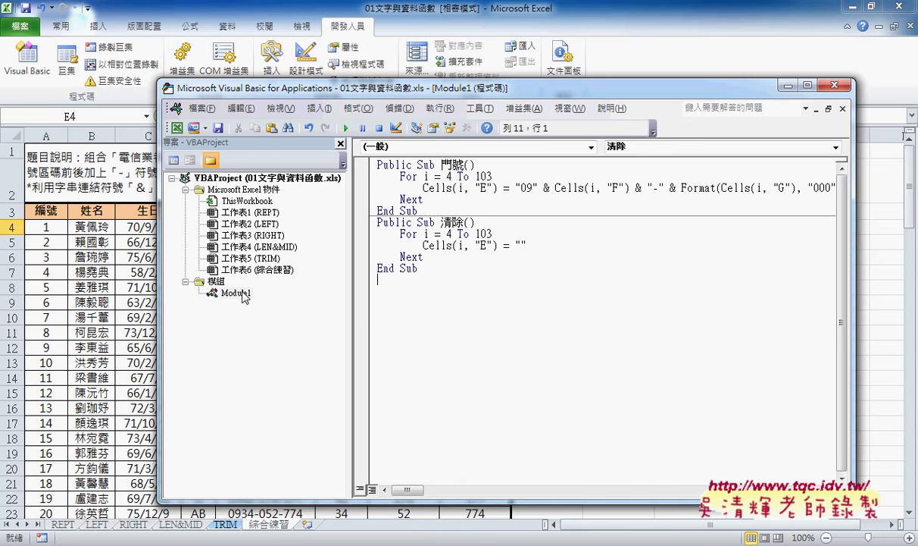
left_click_drag(337, 199, 302, 206)
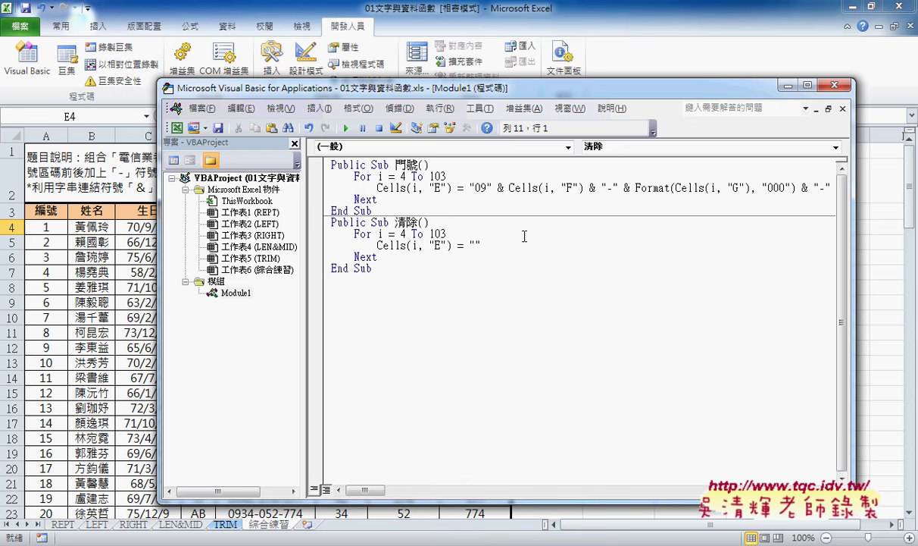
mouse_move(720, 93)
left_mouse_down()
mouse_move(723, 128)
mouse_move(652, 260)
mouse_move(611, 270)
left_mouse_up()
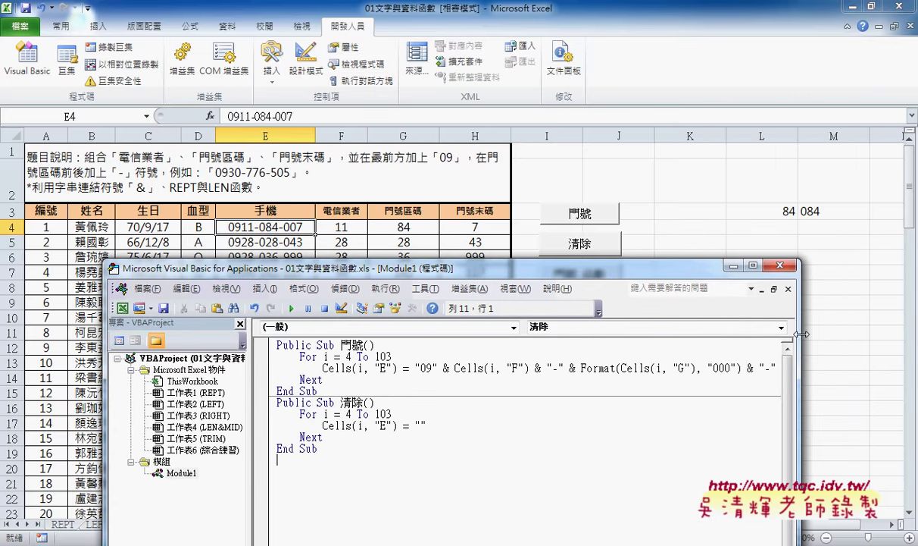
left_click_drag(801, 334, 861, 333)
left_click_drag(615, 267, 511, 248)
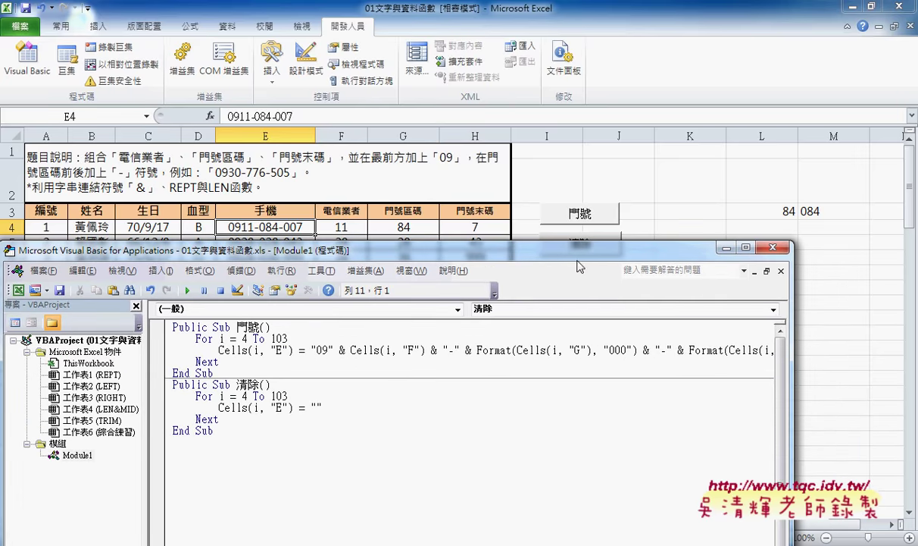
left_click_drag(791, 323, 896, 324)
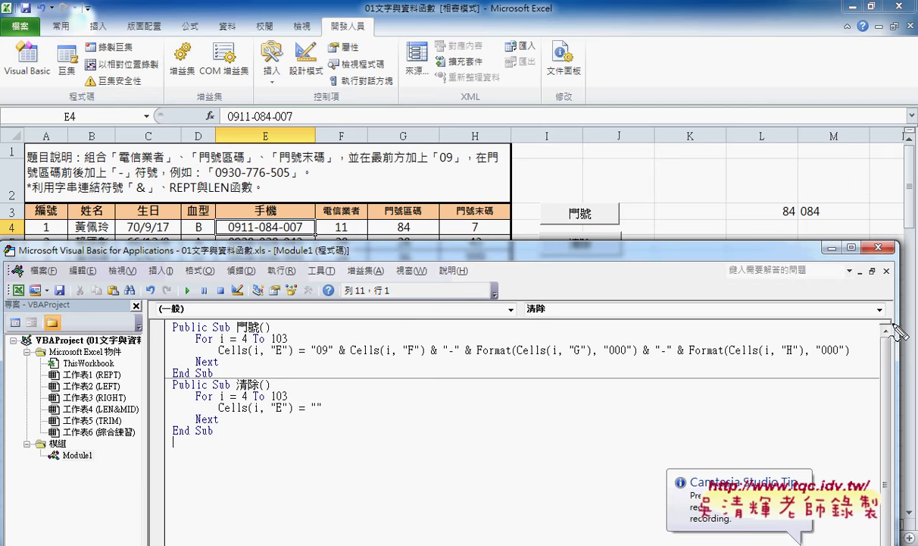
left_click_drag(69, 465, 85, 456)
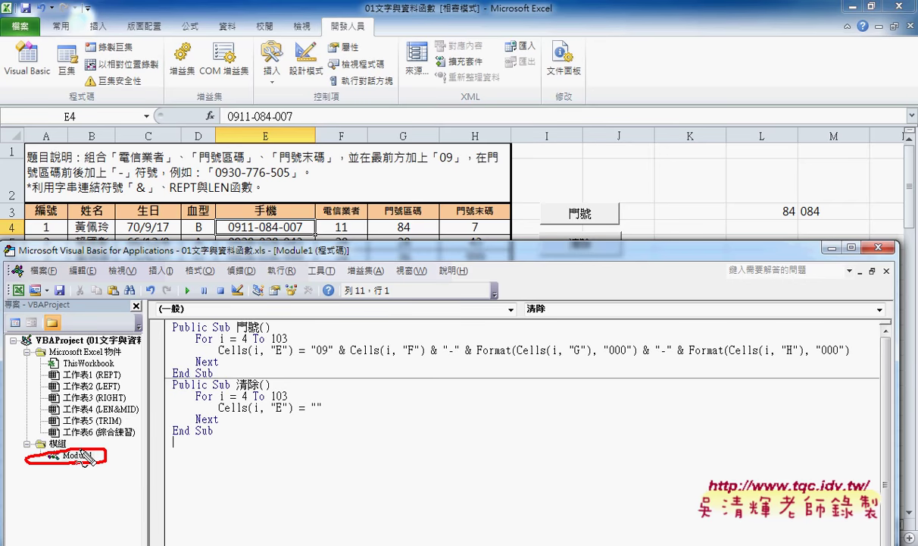
right_click(102, 388)
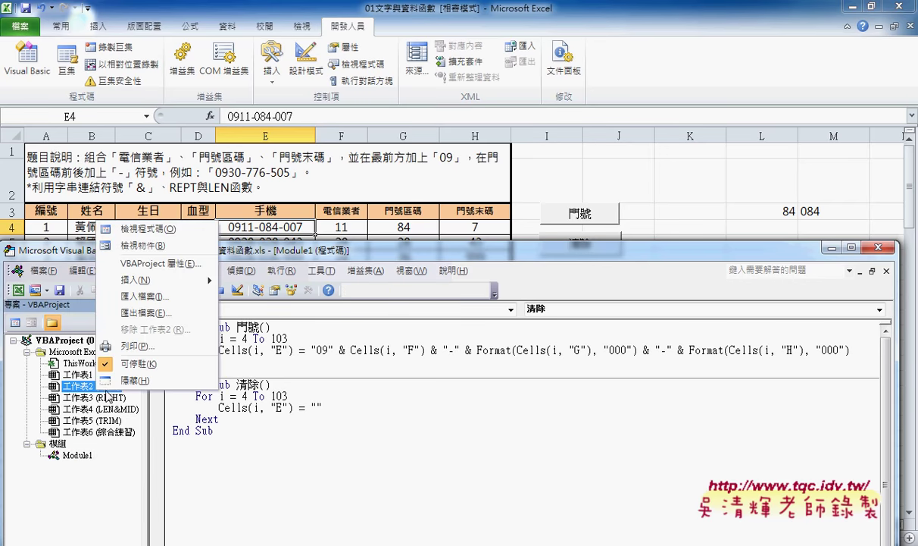
left_click(249, 295)
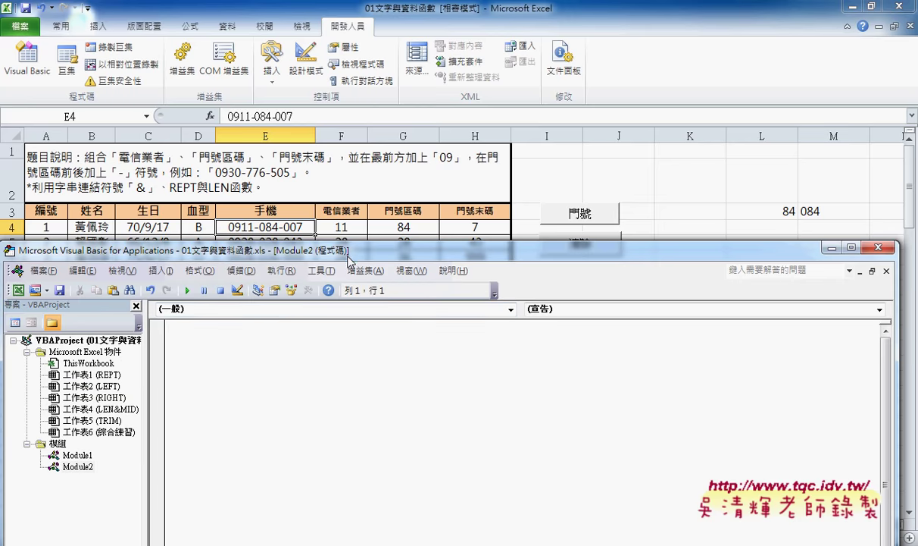
left_click_drag(349, 259, 354, 152)
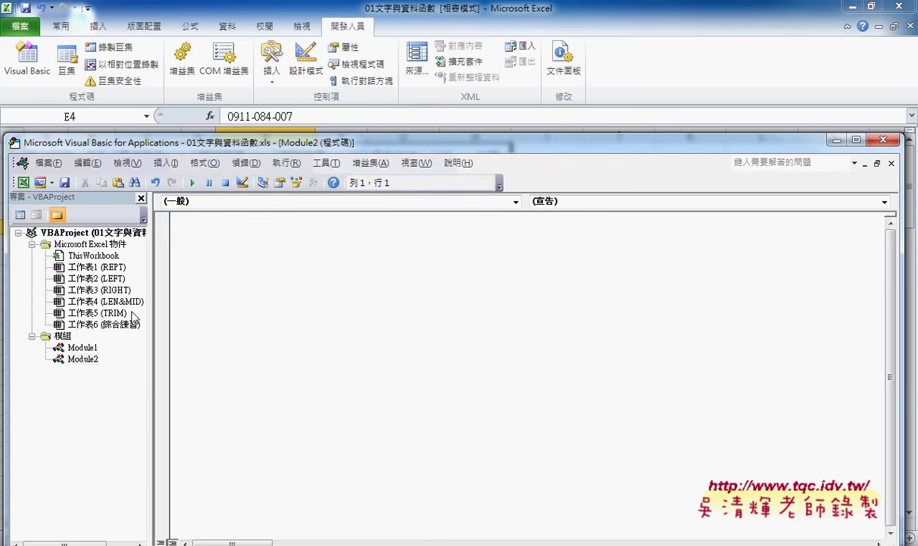
right_click(112, 301)
mouse_move(171, 362)
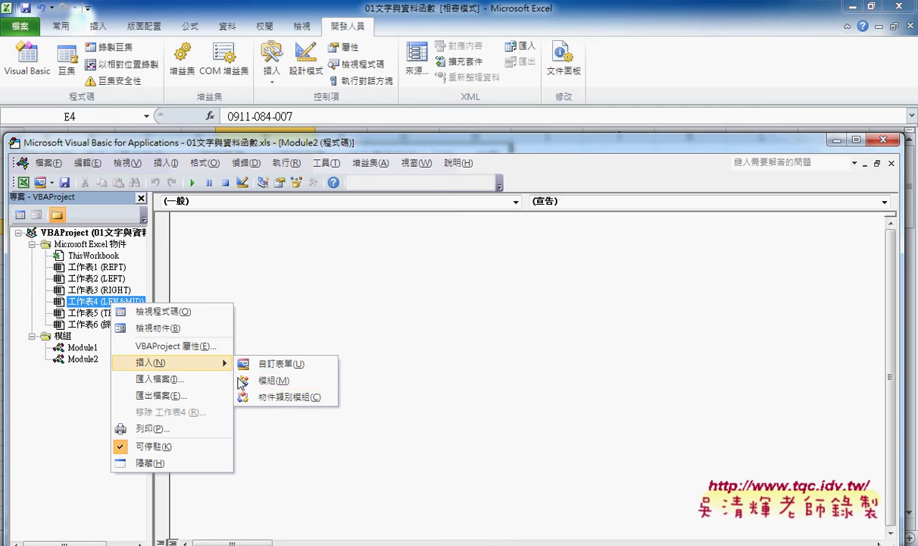
left_click(271, 379)
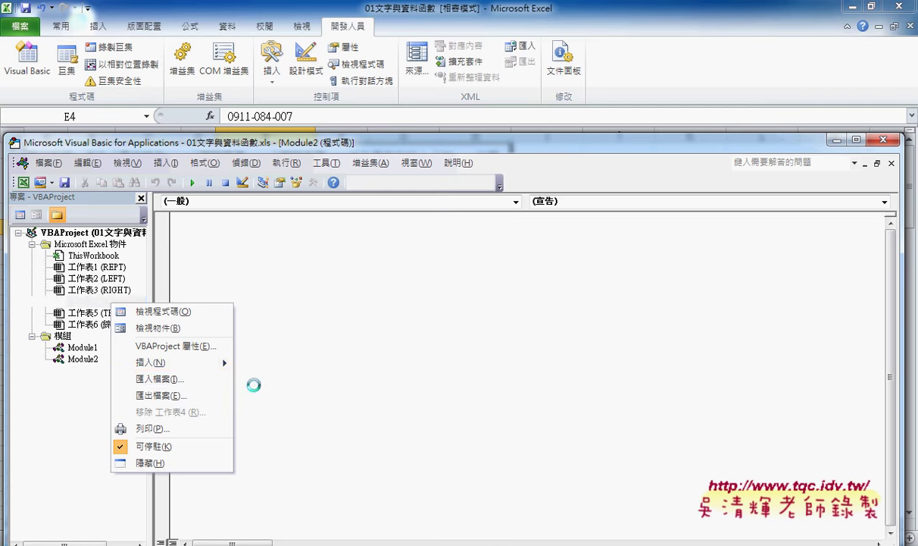
double_click(83, 359)
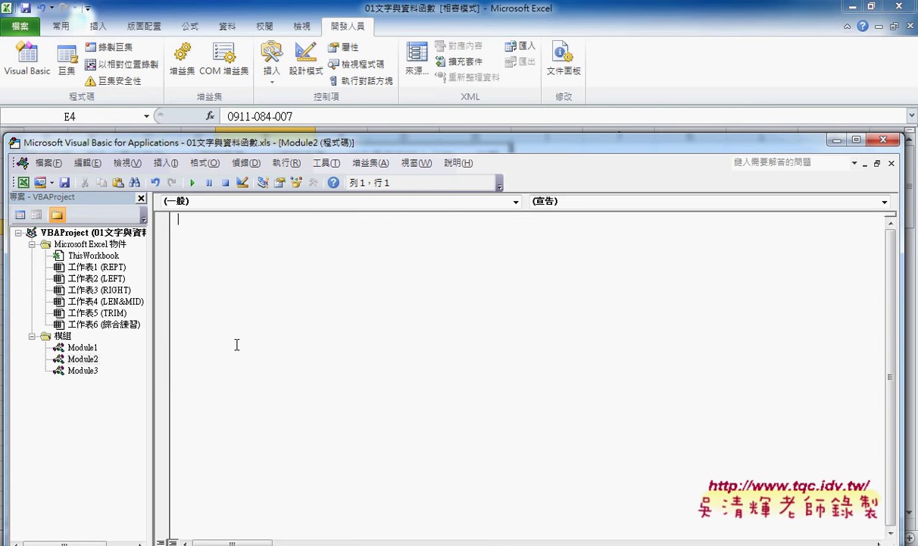
double_click(81, 347)
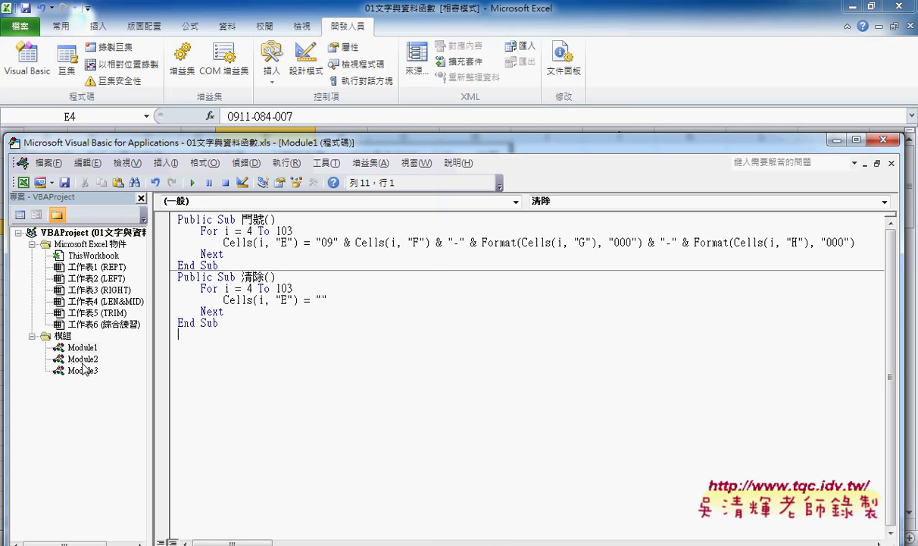
right_click(82, 359)
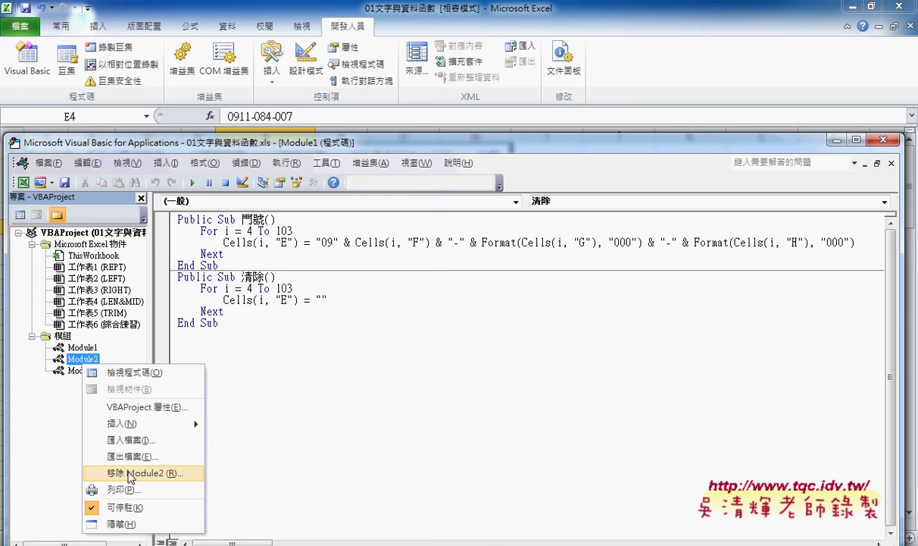
left_click(121, 472)
left_click(437, 330)
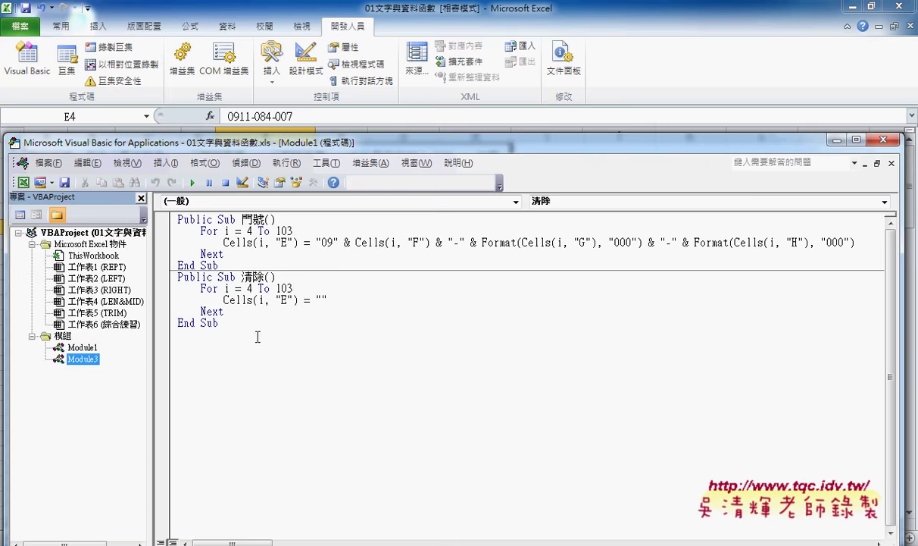
right_click(91, 360)
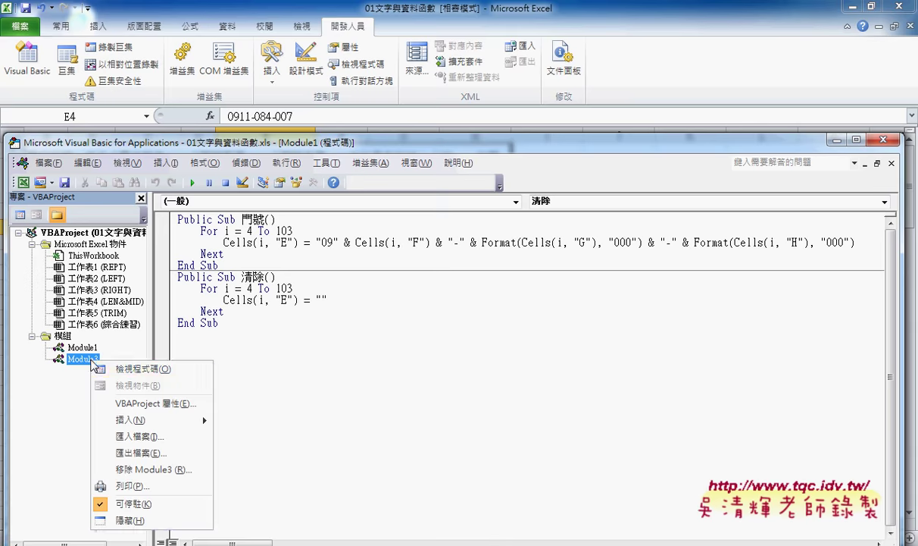
left_click(151, 454)
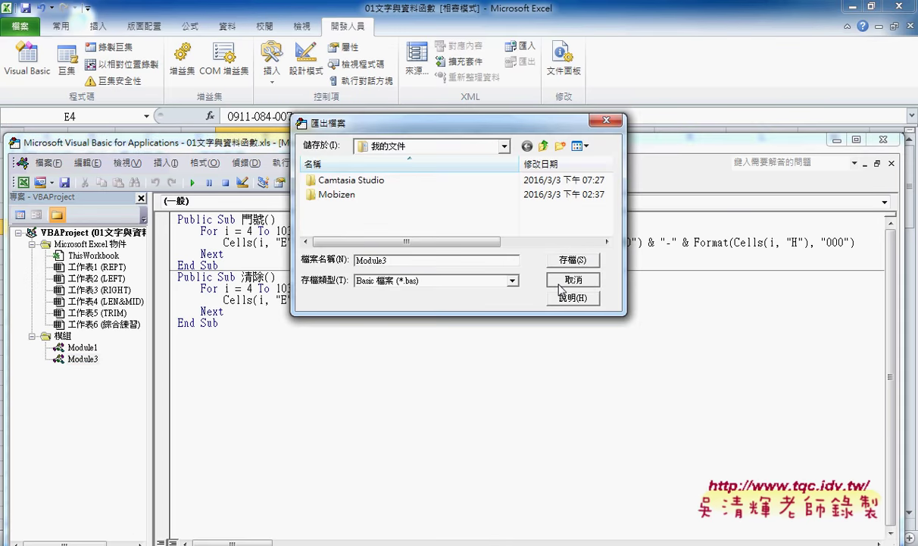
left_click(585, 336)
right_click(92, 359)
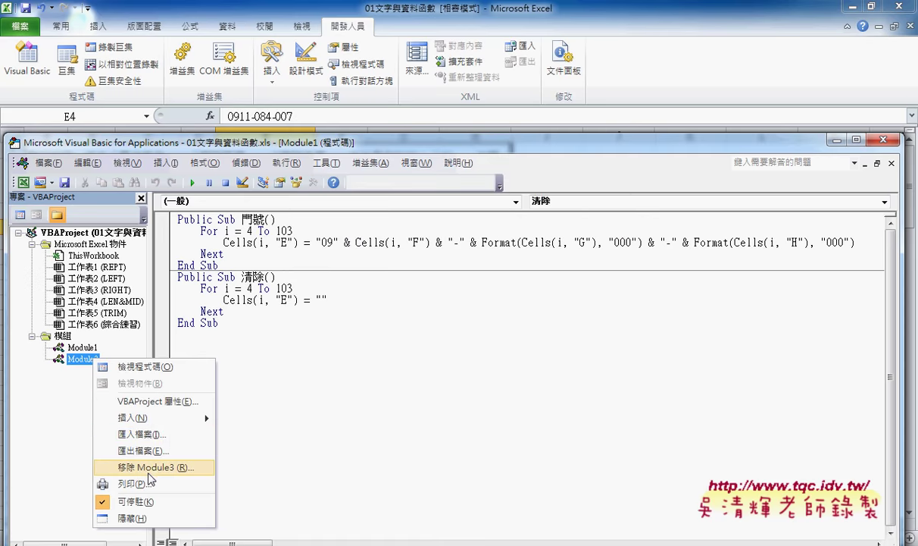
left_click(152, 465)
left_click(447, 327)
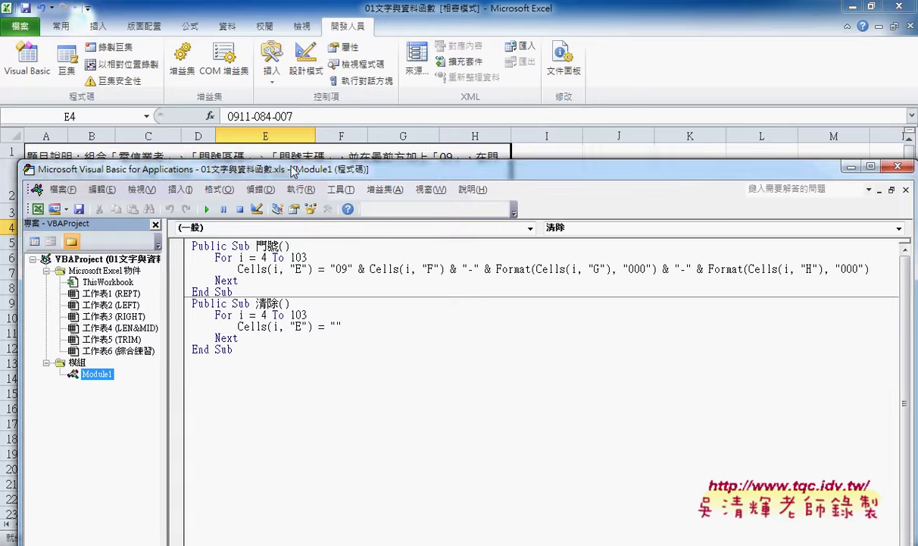
left_click_drag(278, 147, 293, 270)
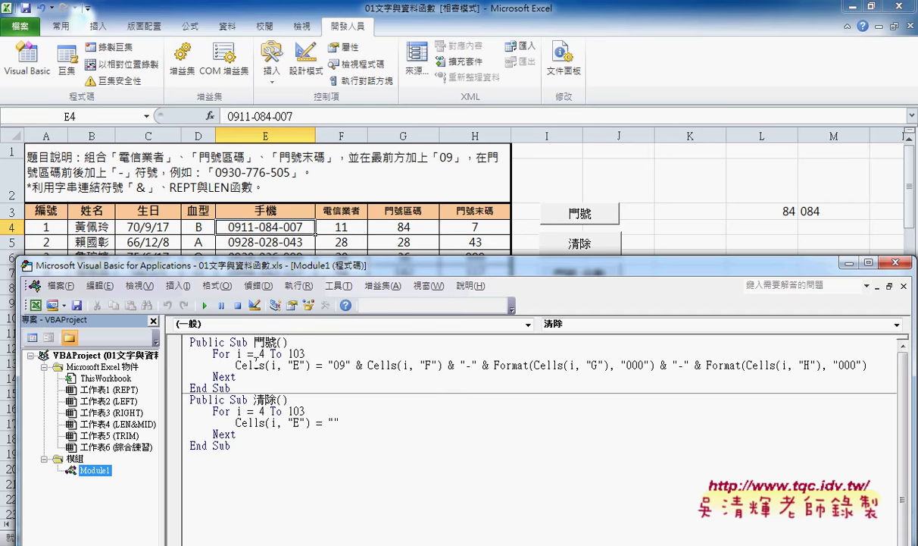
left_click_drag(236, 366, 264, 366)
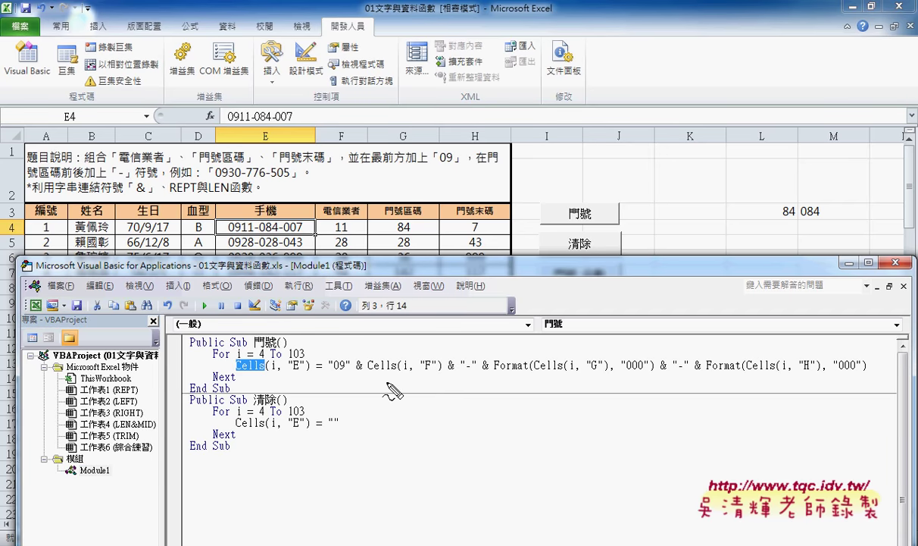
left_click_drag(247, 337, 248, 347)
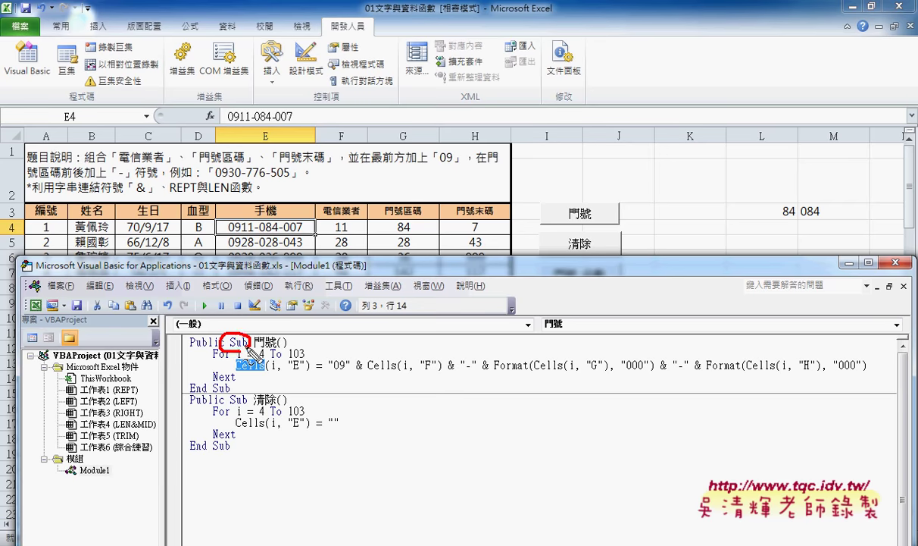
left_click_drag(225, 287, 241, 336)
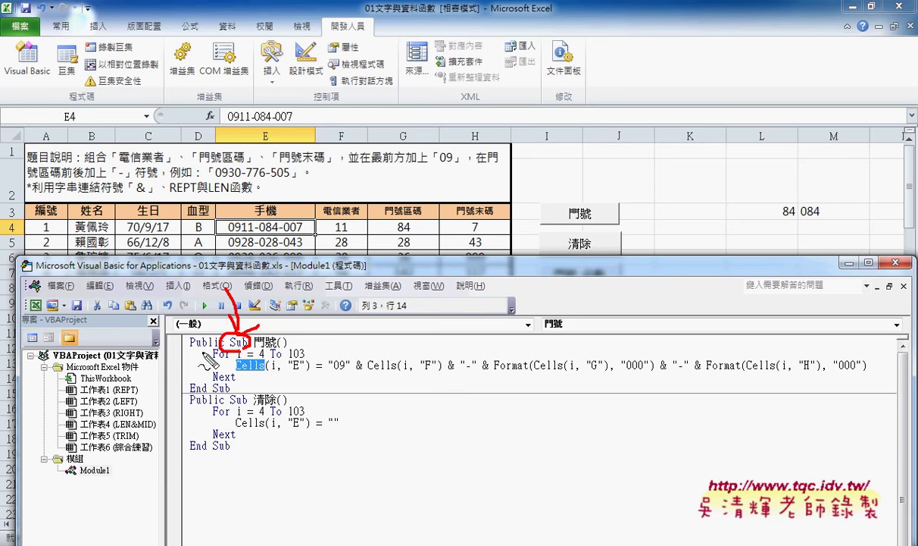
left_click_drag(191, 350, 221, 350)
mouse_move(127, 438)
left_mouse_down()
mouse_move(68, 402)
mouse_move(132, 382)
mouse_move(130, 462)
mouse_move(170, 348)
mouse_move(193, 350)
mouse_move(191, 342)
mouse_move(179, 350)
left_mouse_up()
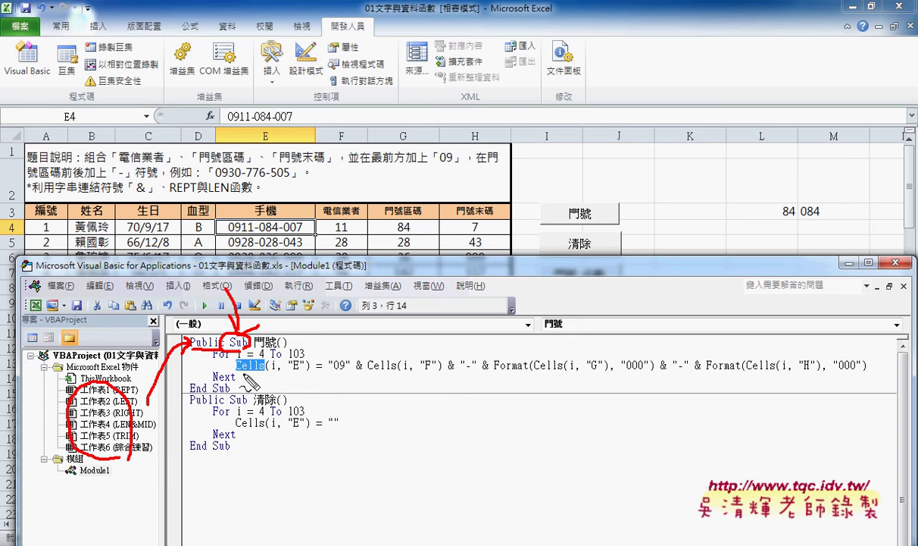
left_click_drag(239, 373, 268, 374)
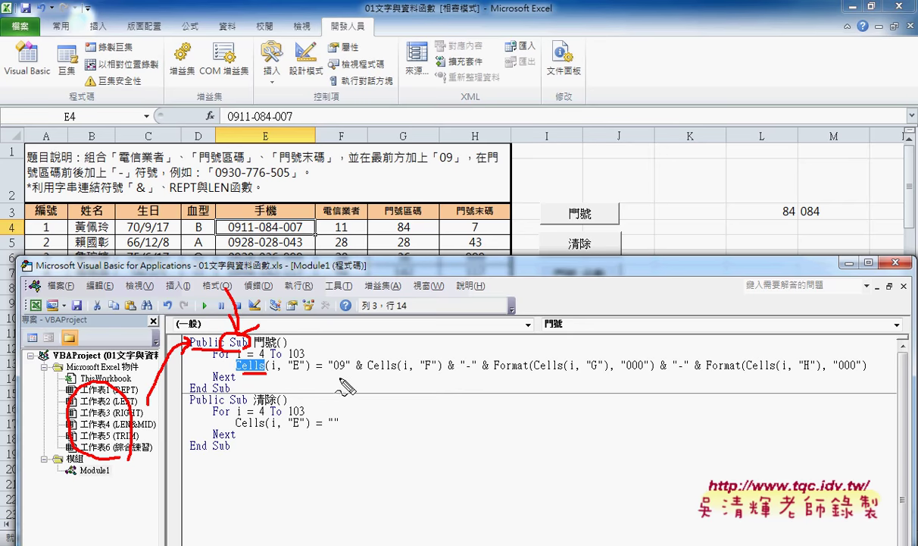
left_click_drag(338, 374, 584, 374)
mouse_move(453, 347)
left_mouse_down()
mouse_move(394, 316)
mouse_move(288, 347)
mouse_move(324, 350)
left_mouse_up()
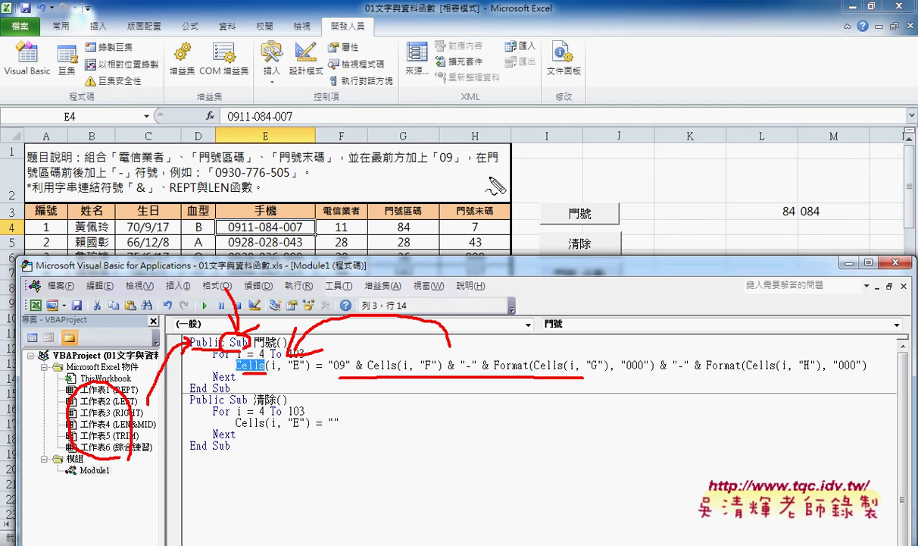
mouse_move(517, 150)
left_mouse_down()
mouse_move(520, 186)
mouse_move(564, 171)
mouse_move(549, 185)
left_mouse_up()
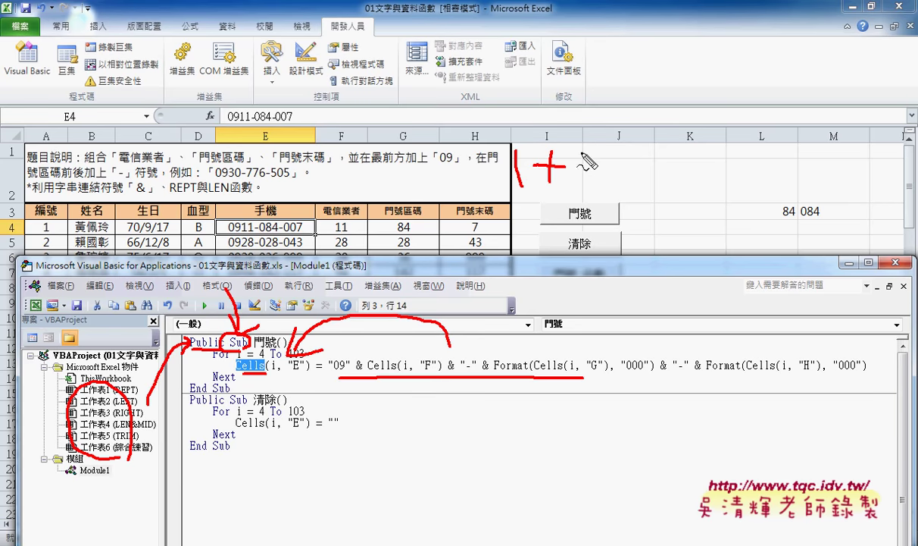
mouse_move(580, 155)
left_mouse_down()
mouse_move(579, 185)
mouse_move(625, 167)
left_mouse_up()
left_click_drag(609, 179, 676, 181)
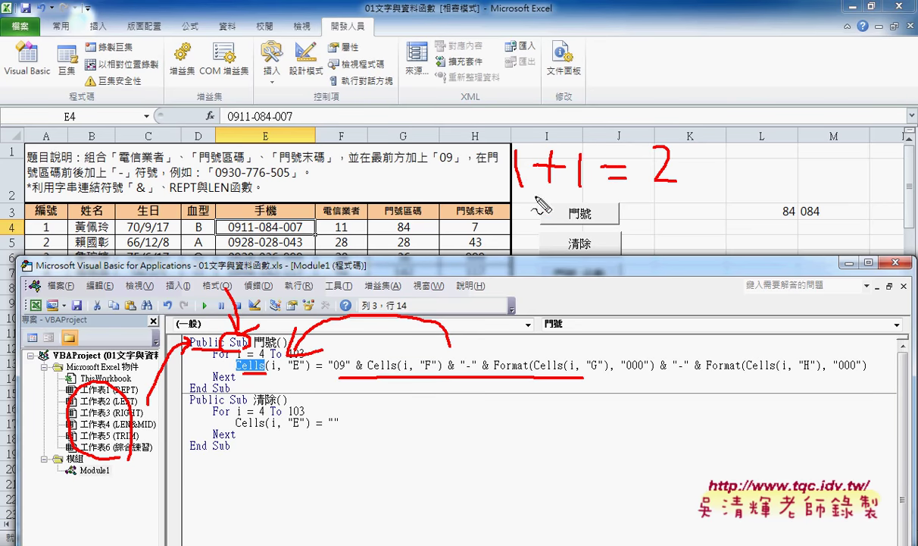
left_click_drag(537, 184, 579, 183)
left_click_drag(570, 140, 677, 128)
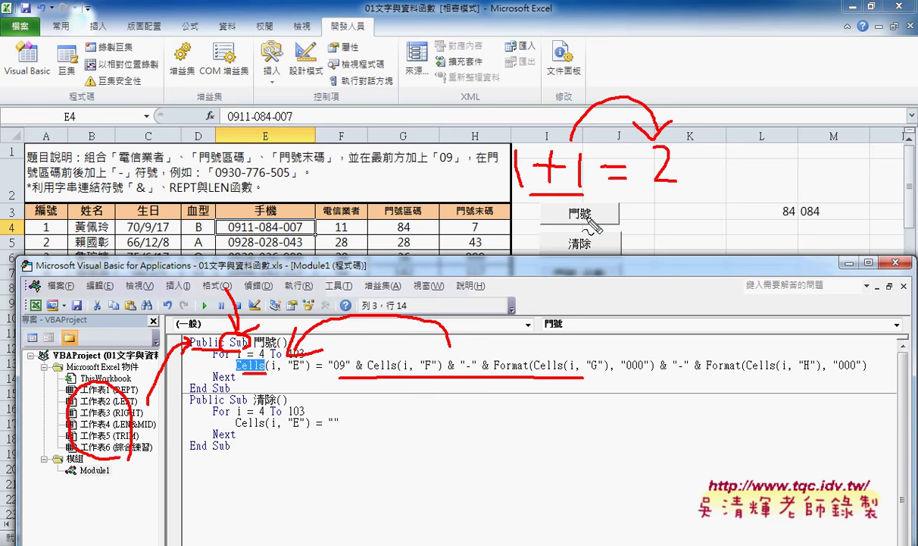
mouse_move(536, 235)
left_mouse_down()
mouse_move(553, 233)
mouse_move(566, 260)
mouse_move(599, 236)
left_mouse_up()
left_click_drag(583, 247, 624, 259)
mouse_move(634, 241)
left_mouse_down()
mouse_move(650, 240)
mouse_move(641, 254)
left_mouse_up()
mouse_move(665, 226)
left_mouse_down()
mouse_move(669, 268)
mouse_move(567, 285)
mouse_move(579, 291)
left_mouse_up()
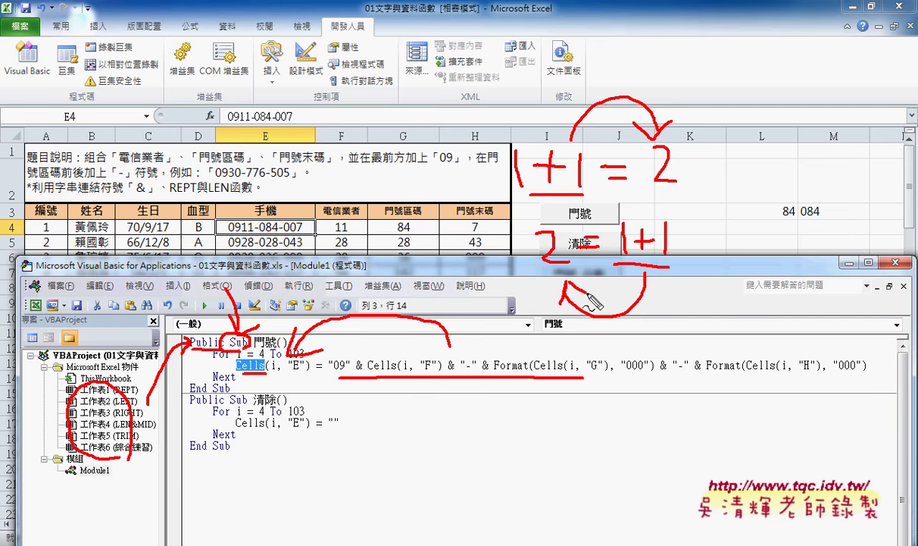
key("Escape")
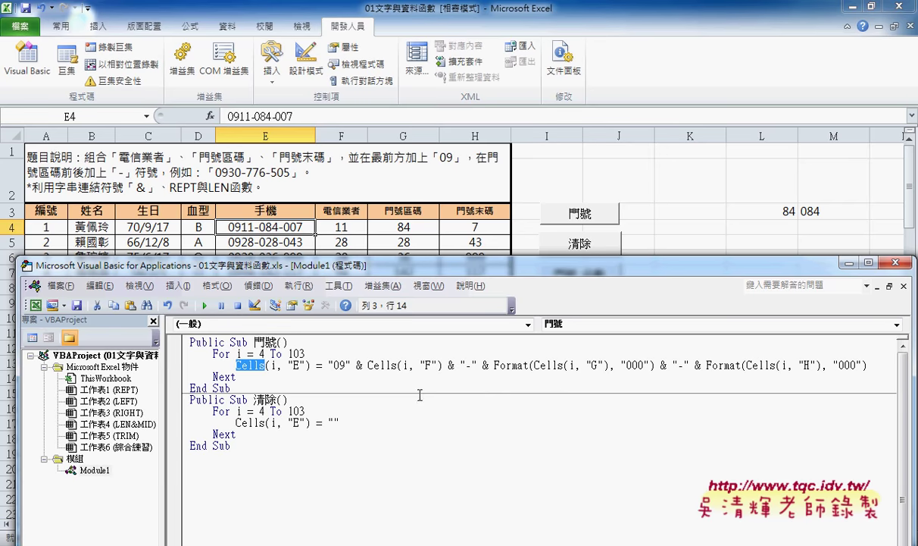
Run the 清除 macro, then the 門號 macro, to empty and refill the 手機 column.
left_click(304, 365)
left_click_drag(324, 275, 634, 240)
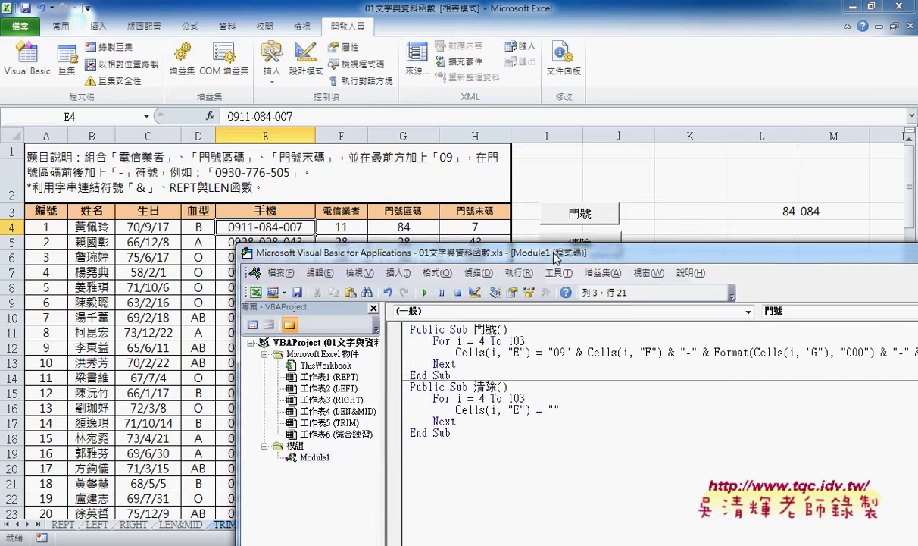
left_click(570, 388)
left_click(514, 271)
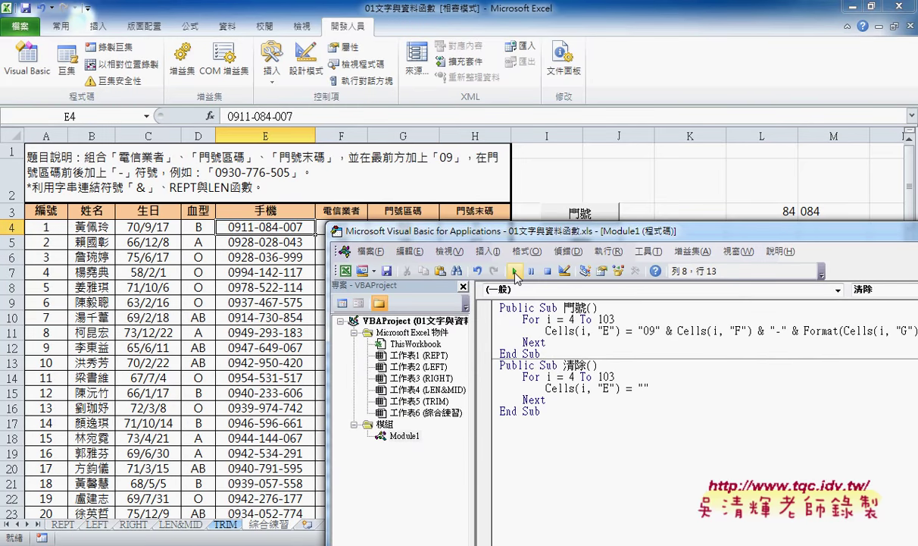
left_click(516, 271)
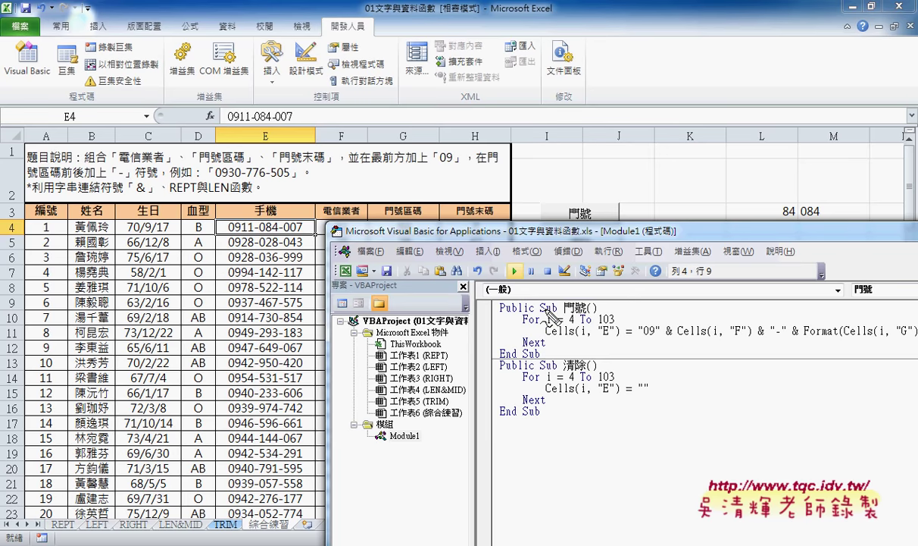
Underline the loop counter, erase the annotation, and return to the worksheet.
mouse_move(543, 312)
left_mouse_down()
mouse_move(608, 276)
mouse_move(610, 227)
mouse_move(595, 226)
left_mouse_up()
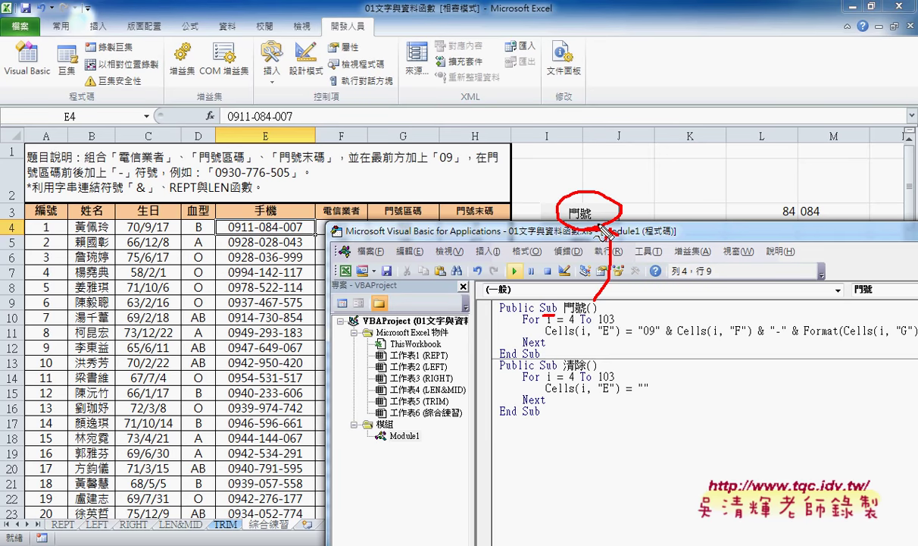
key("Escape")
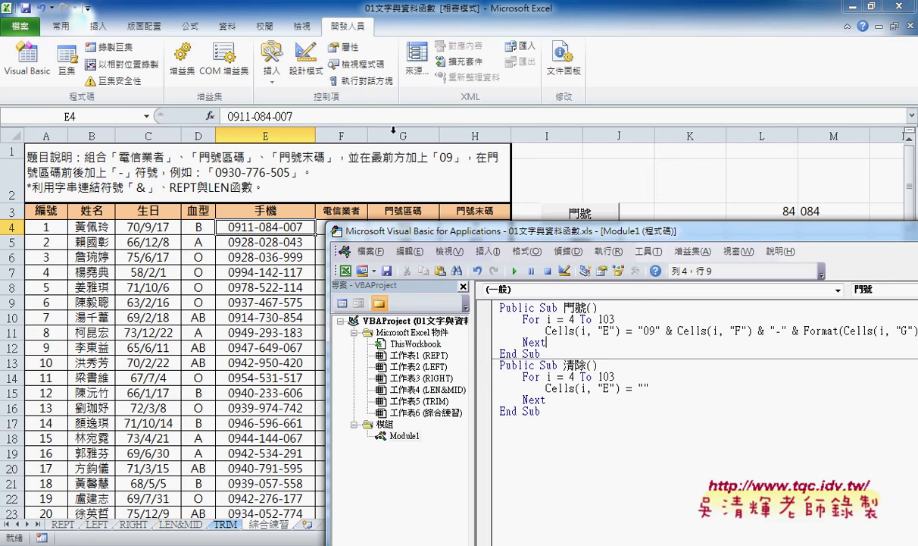
left_click(644, 61)
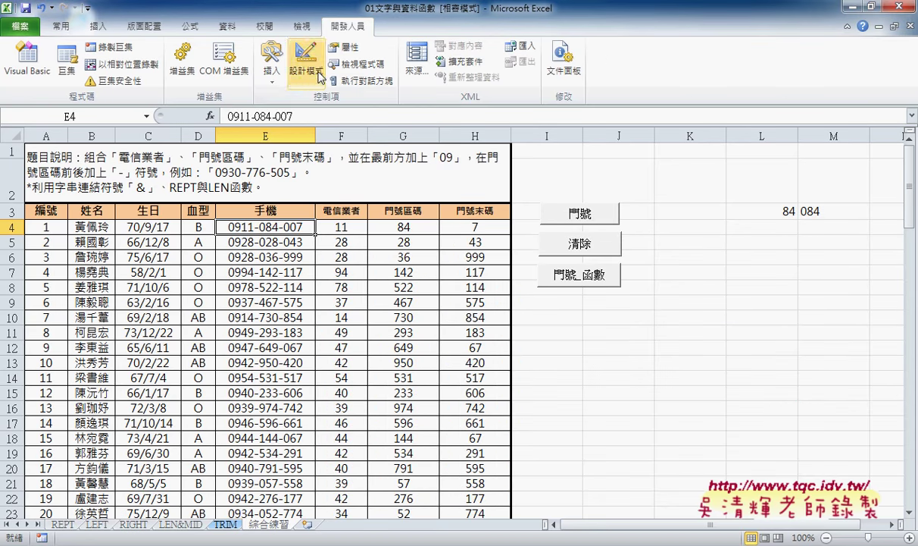
Draw a form-control Button beneath the three existing macro buttons.
left_click(271, 68)
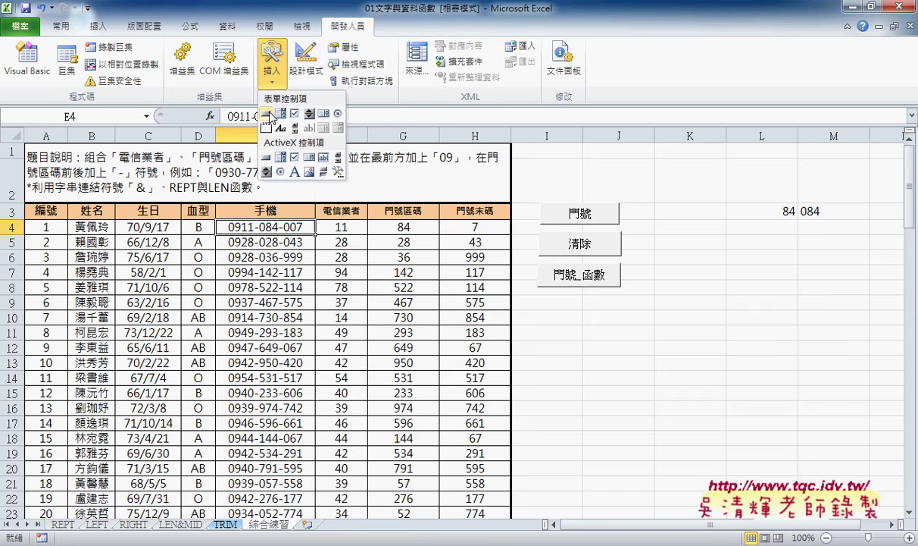
left_click(266, 113)
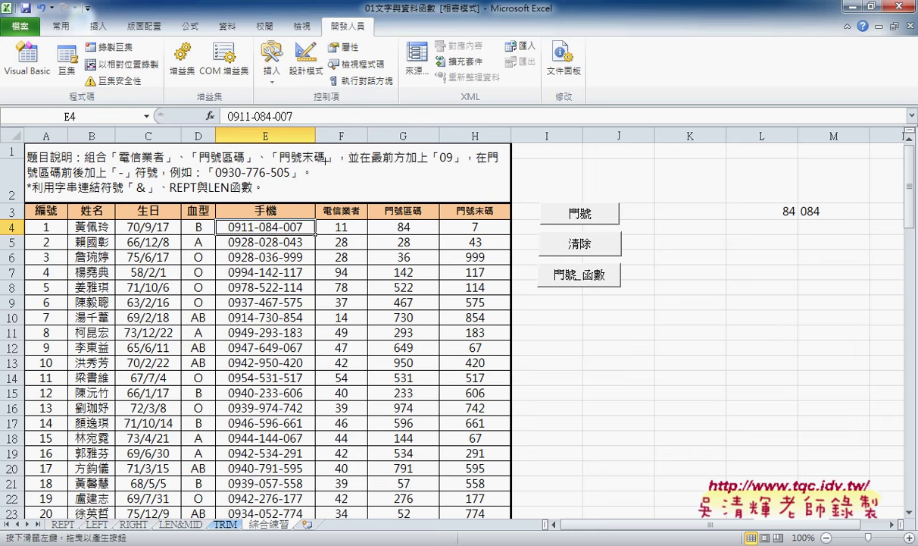
left_click_drag(540, 301, 623, 332)
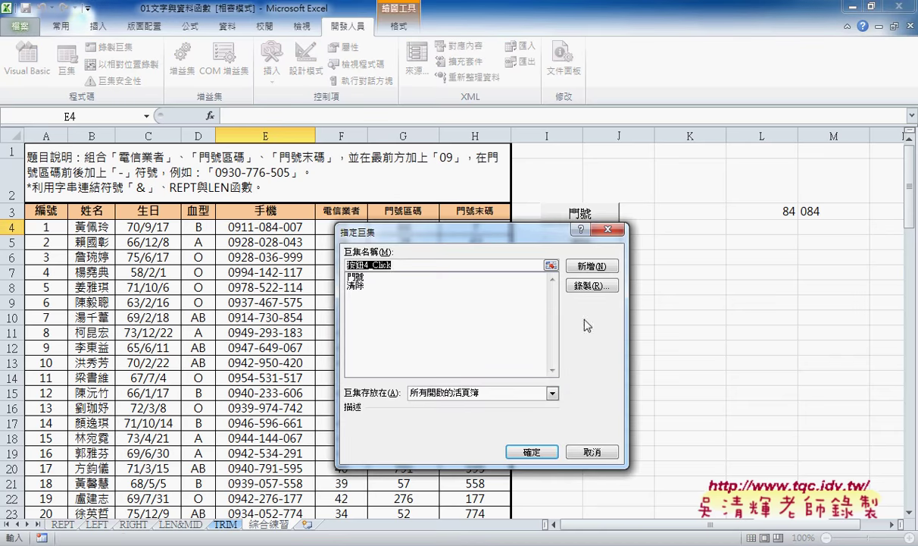
Assign the 門號 macro to the new button and change its caption from 按鈕 4 to 門號.
left_click_drag(424, 229, 575, 335)
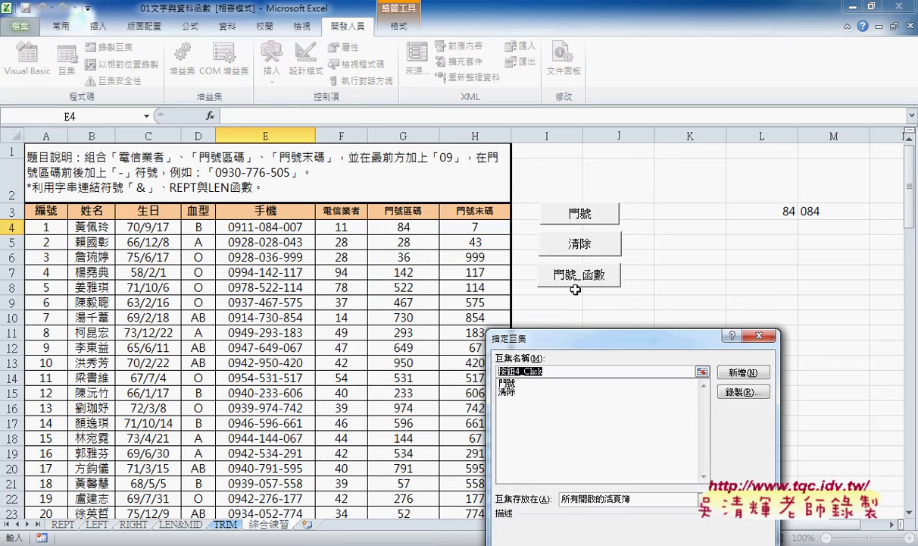
left_click(506, 384)
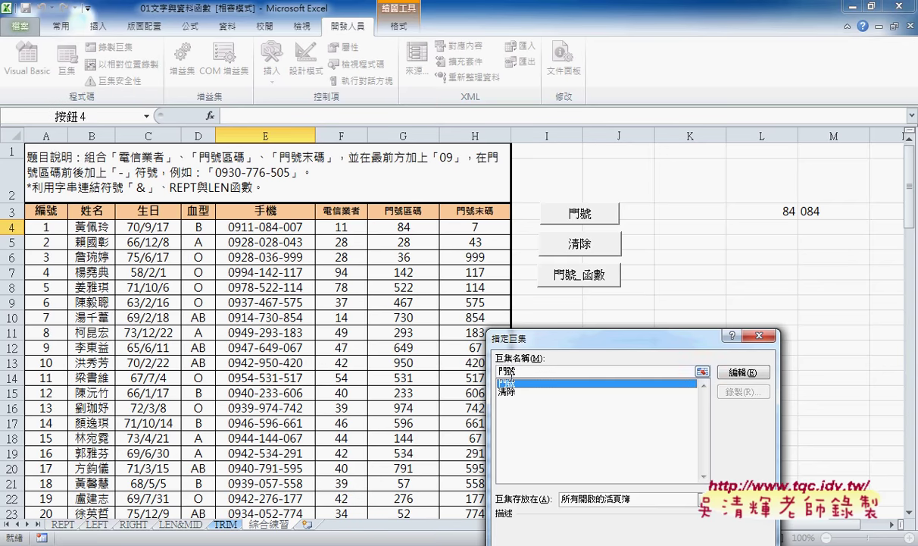
double_click(503, 370)
right_click(506, 370)
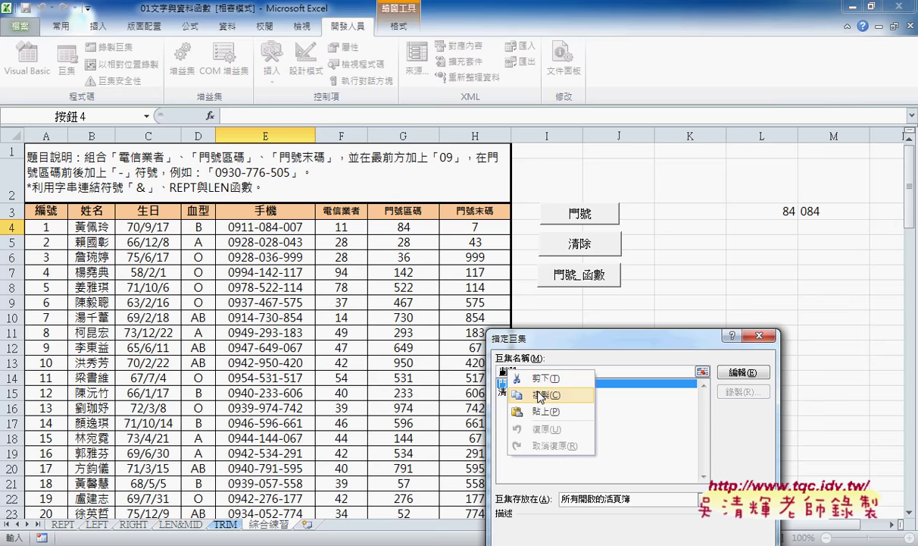
left_click(539, 395)
left_click_drag(527, 334, 349, 236)
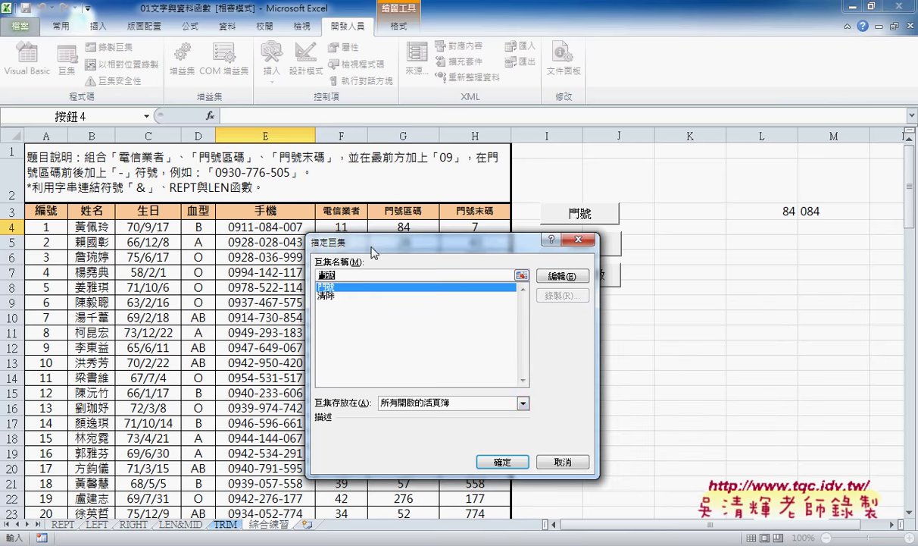
left_click(501, 459)
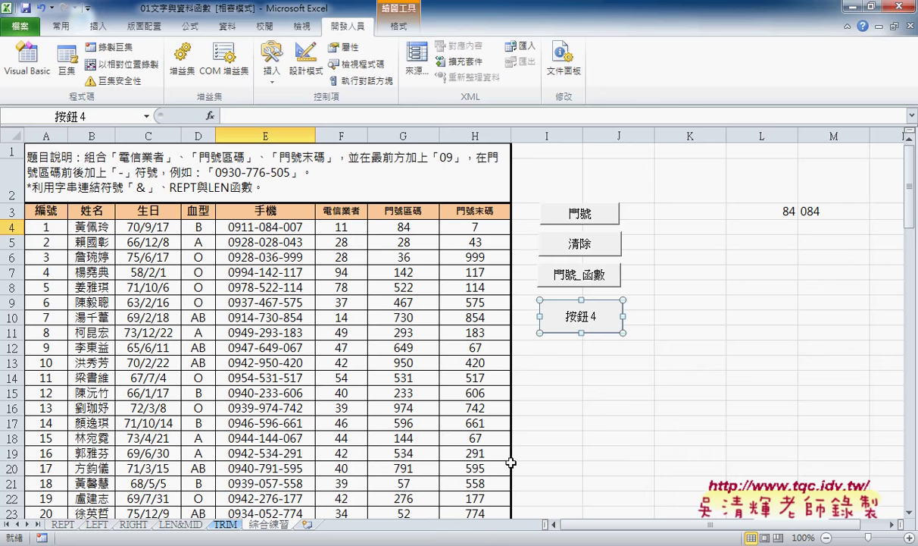
left_click(578, 318)
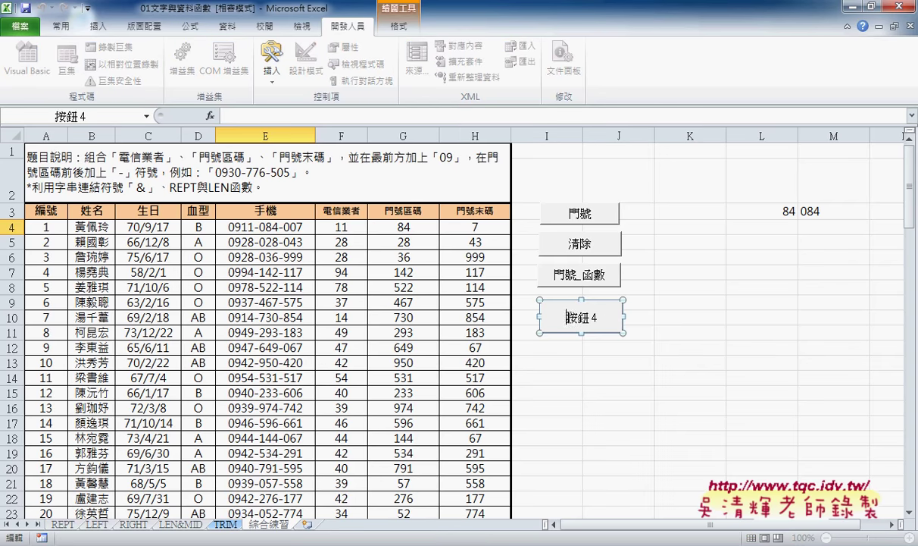
key("Delete")
key("Delete")
key("Delete")
key("Delete")
type("門號")
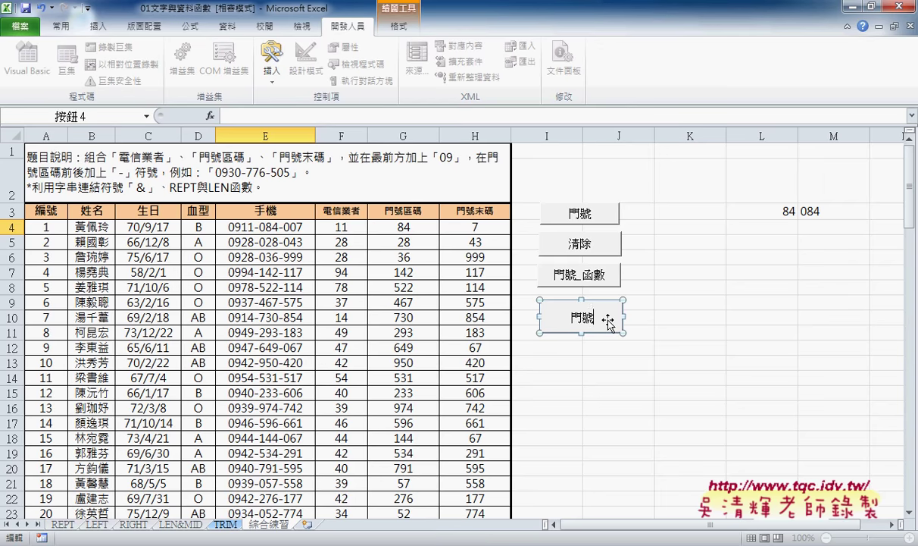
left_click(600, 359)
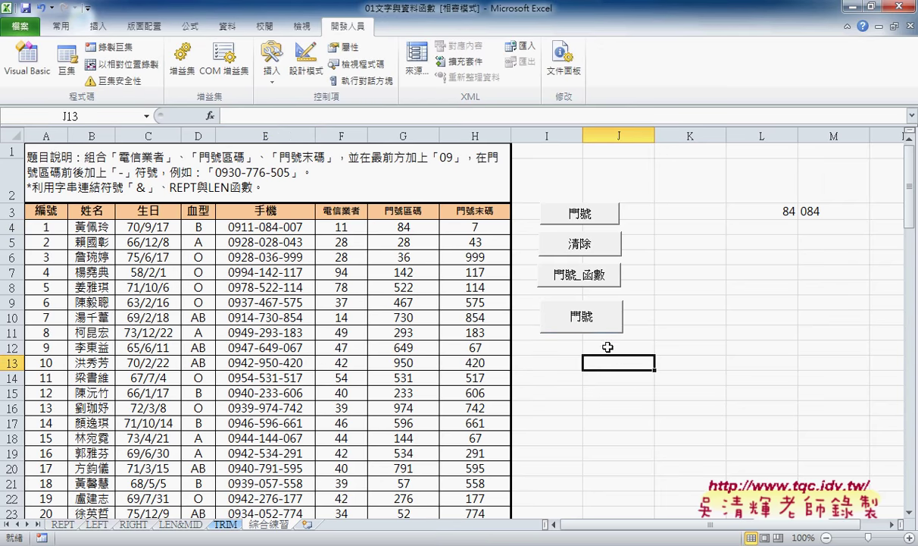
Draw another form-control button beneath the 門號 button.
left_click(271, 72)
left_click(252, 123)
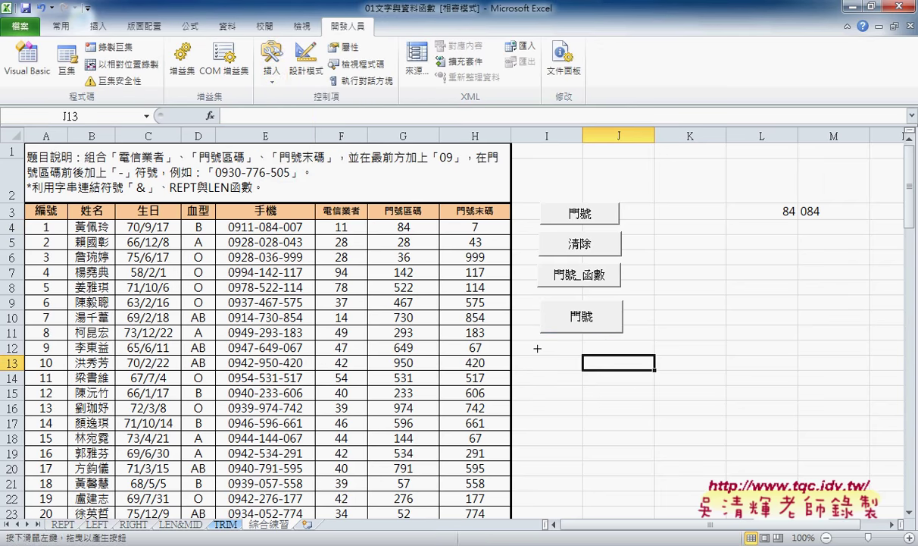
left_click_drag(539, 339, 540, 338)
left_click_drag(618, 374, 618, 374)
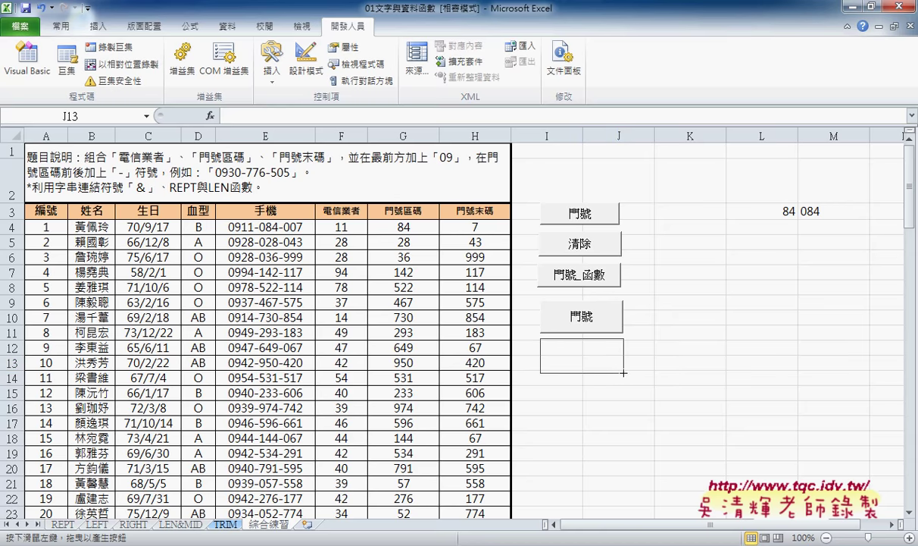
Assign the 清除 macro to the fifth button and caption it 清除.
left_click(333, 296)
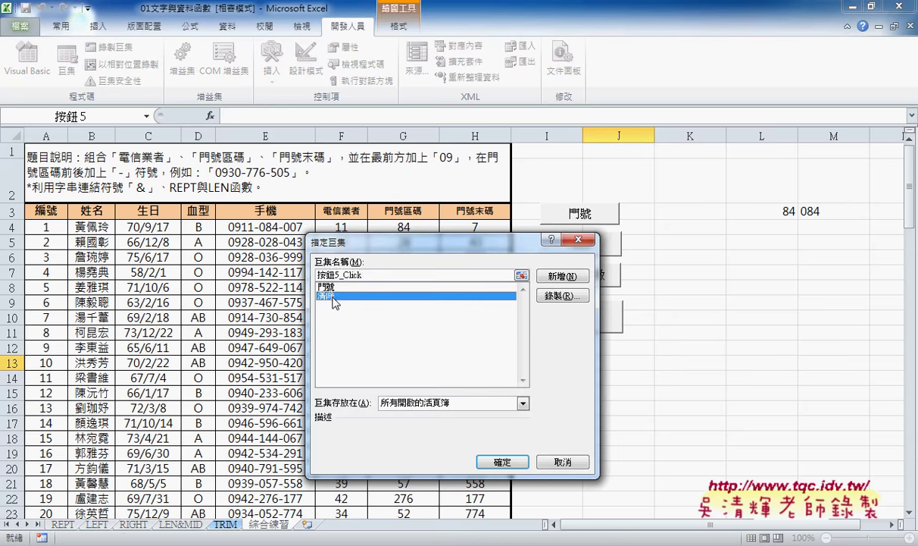
right_click(319, 259)
left_click(353, 291)
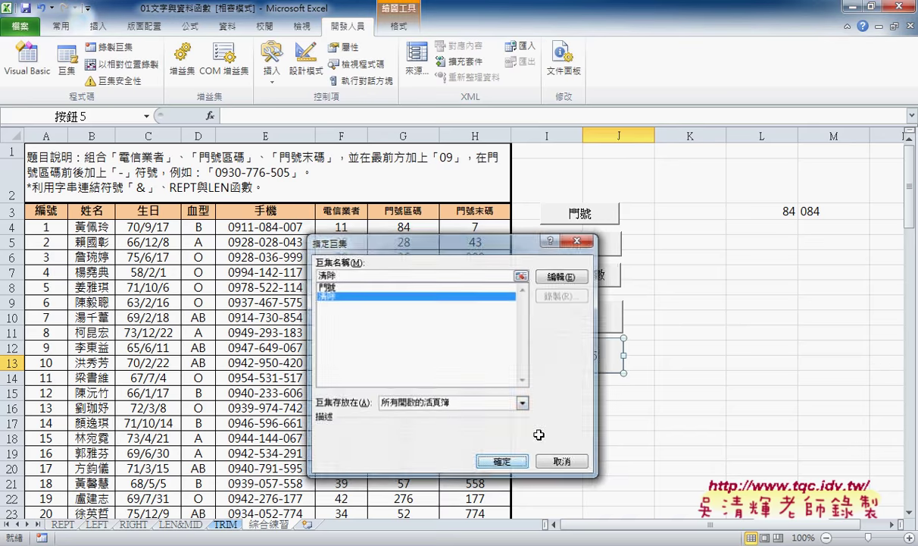
key("Return")
key("Delete")
key("Delete")
key("Delete")
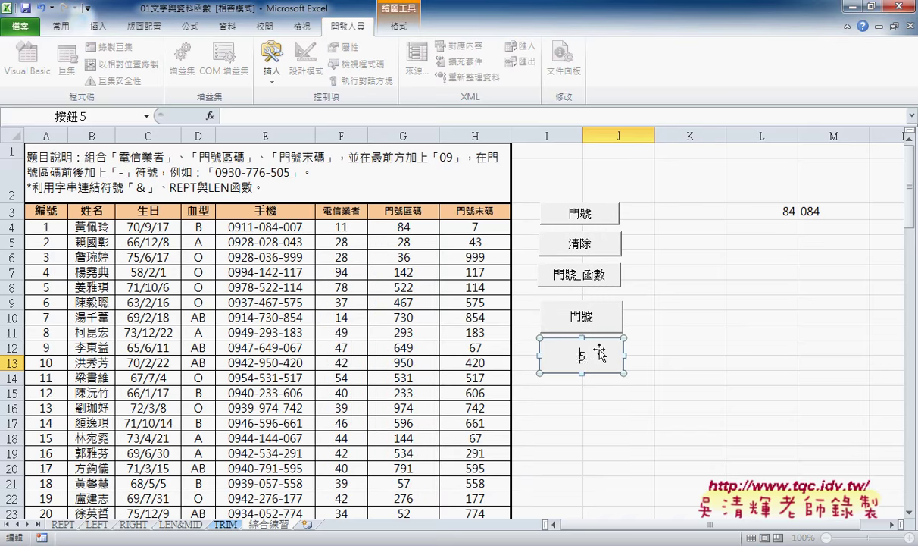
key("Delete")
type("清除")
left_click(686, 334)
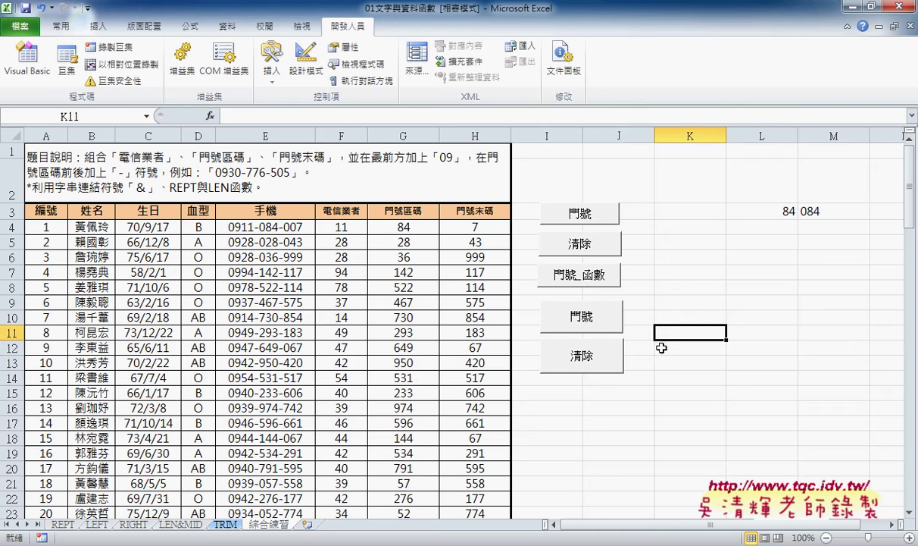
Test the new 清除 and 門號 buttons twice, clearing and refilling the phone numbers.
left_click(598, 370)
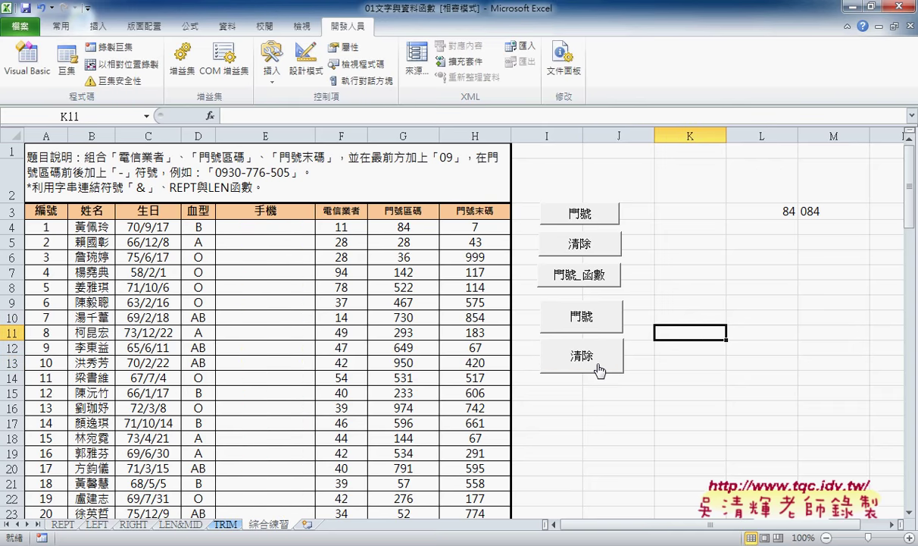
left_click(589, 321)
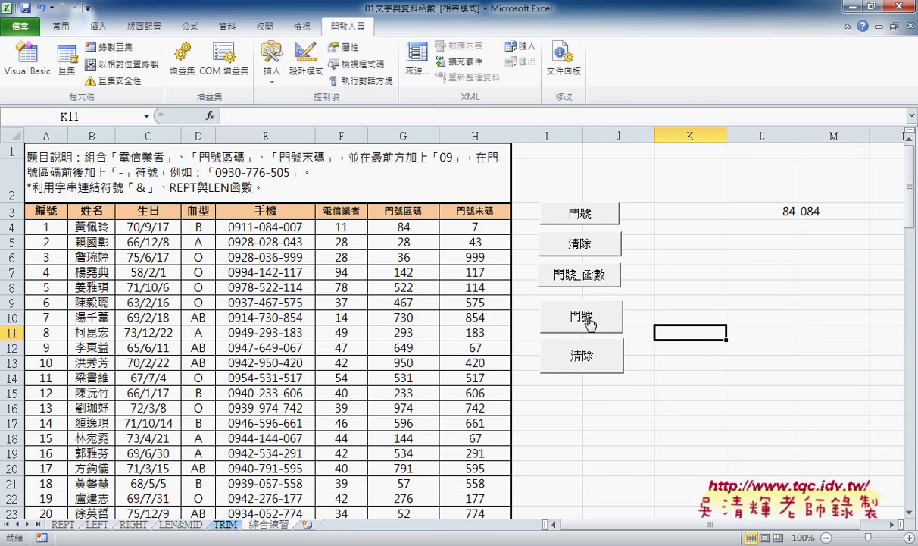
left_click(581, 356)
left_click(585, 324)
Draw a Smiley Face shape beside cells K5:K7 and give it a light green shape style.
left_click(97, 28)
left_click(157, 61)
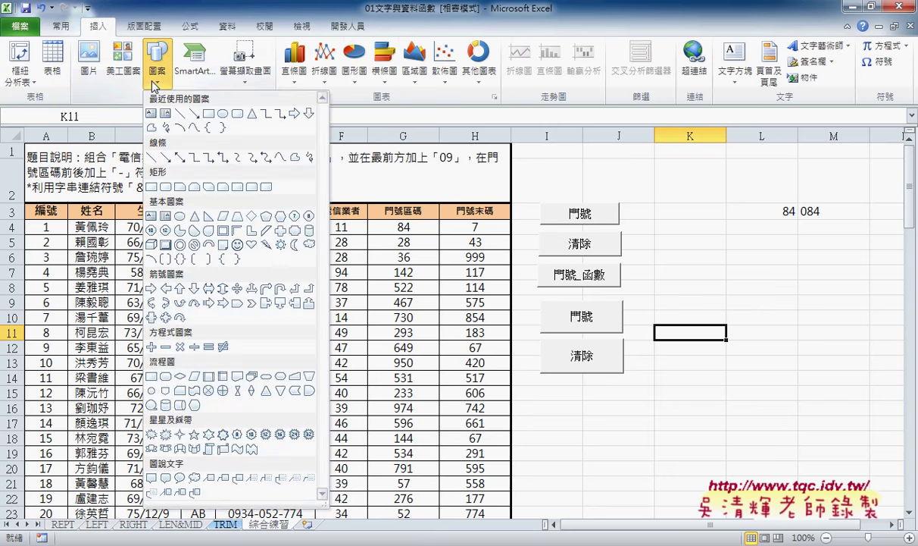
left_click(237, 244)
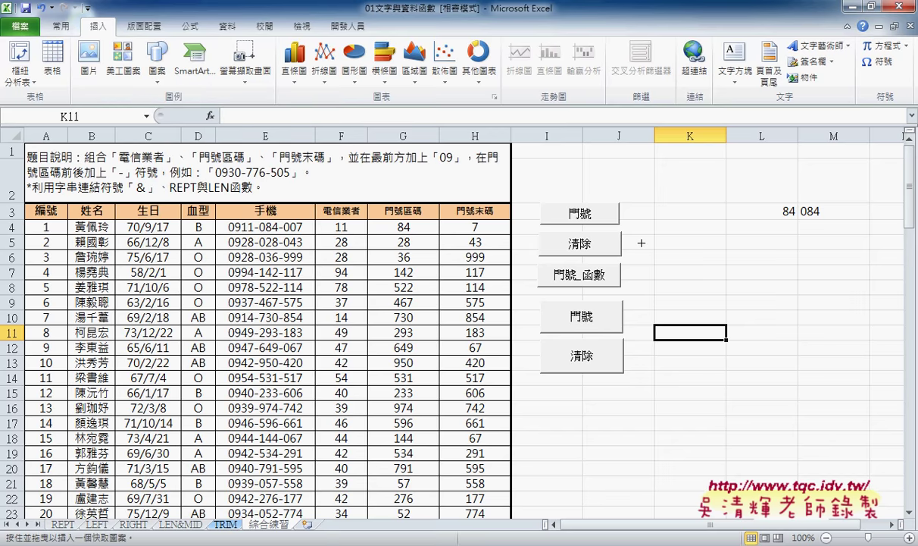
left_click_drag(644, 248, 678, 279)
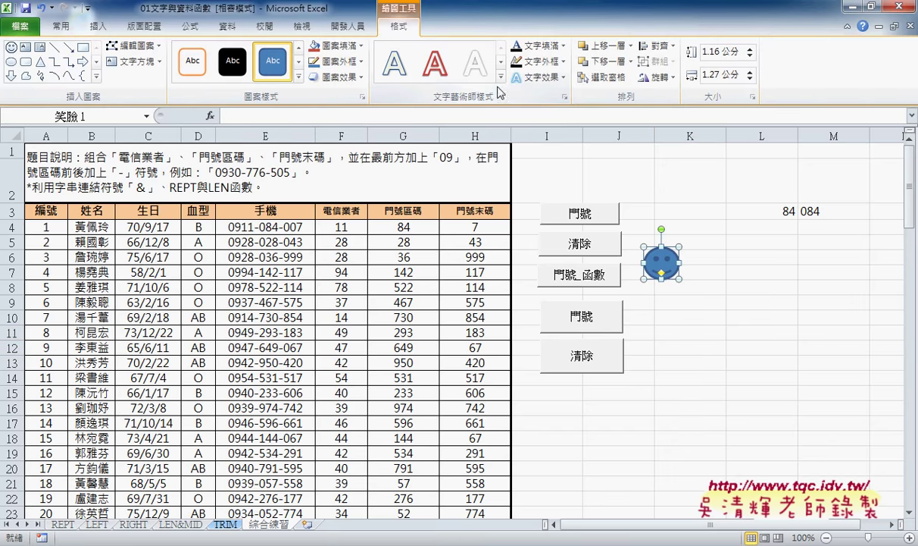
left_click(300, 76)
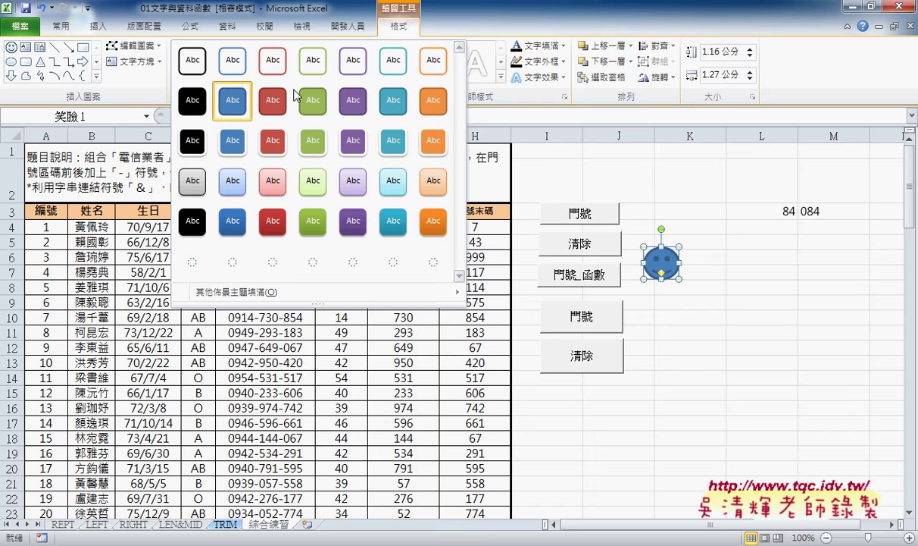
left_click(315, 188)
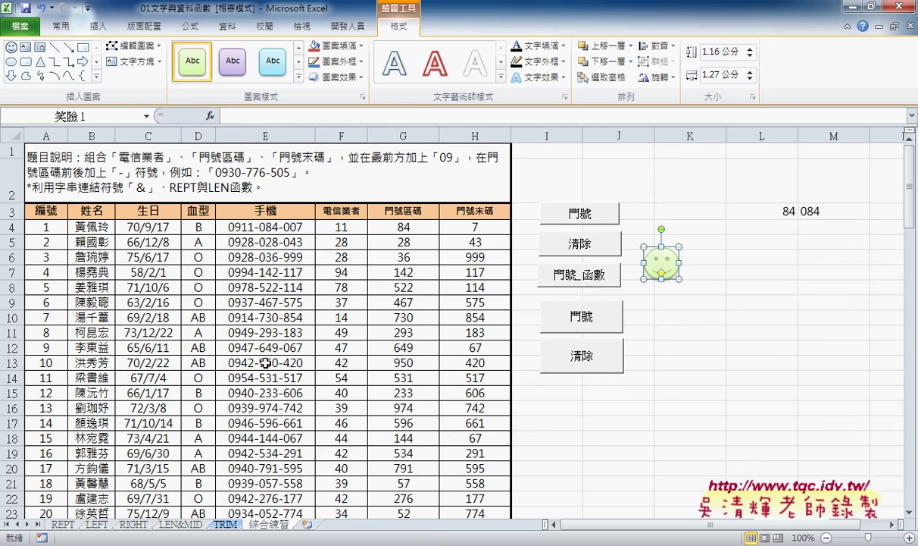
left_click(97, 26)
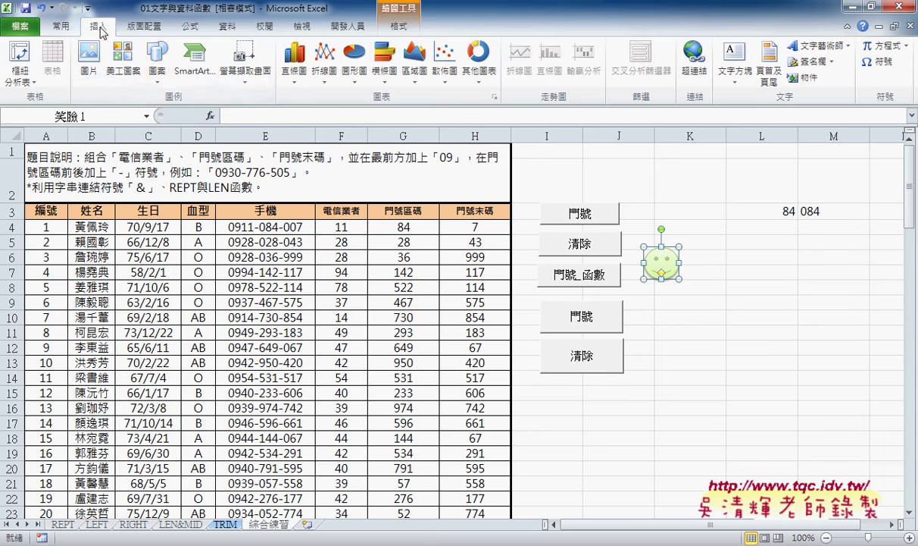
Draw a multiplication-sign X shape below the smiley and apply a light pink shape style.
left_click(158, 76)
left_click(166, 320)
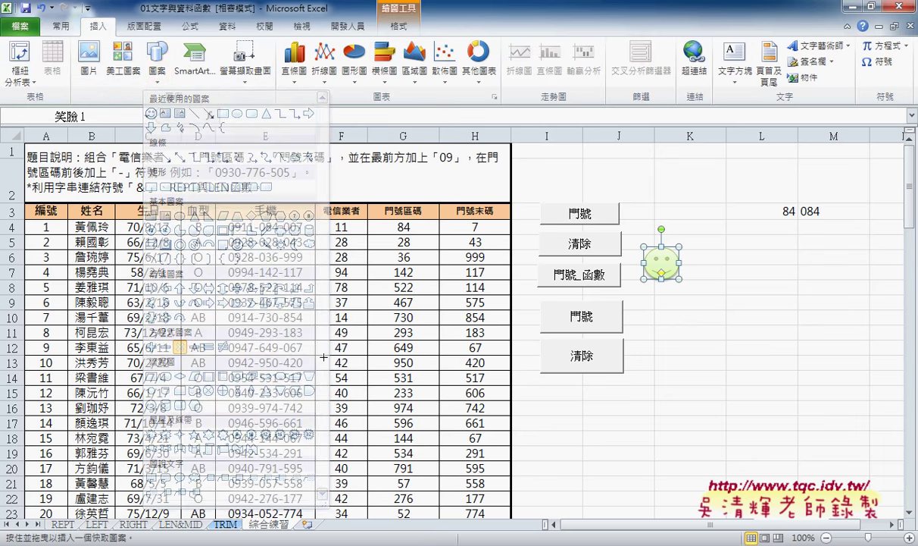
left_click_drag(640, 297, 697, 349)
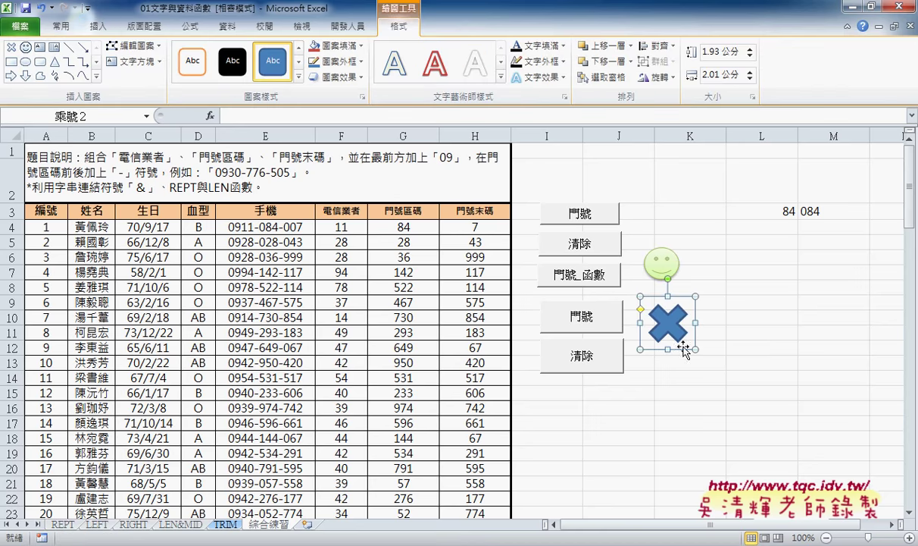
left_click(300, 76)
left_click(300, 136)
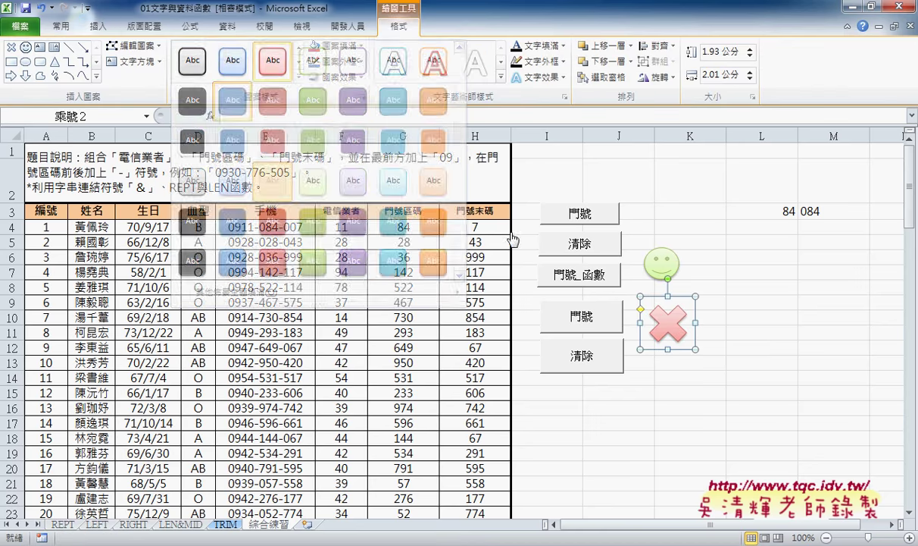
left_click(724, 322)
left_click(664, 324)
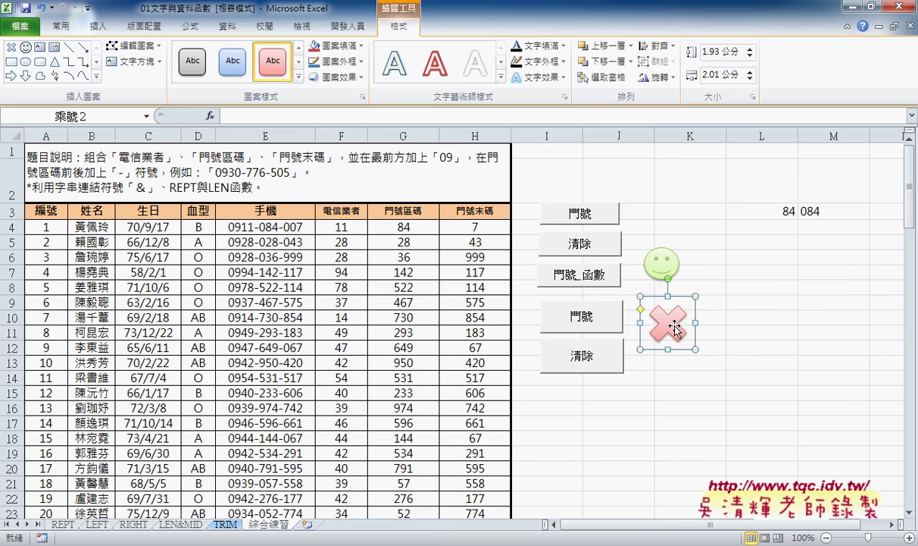
right_click(665, 325)
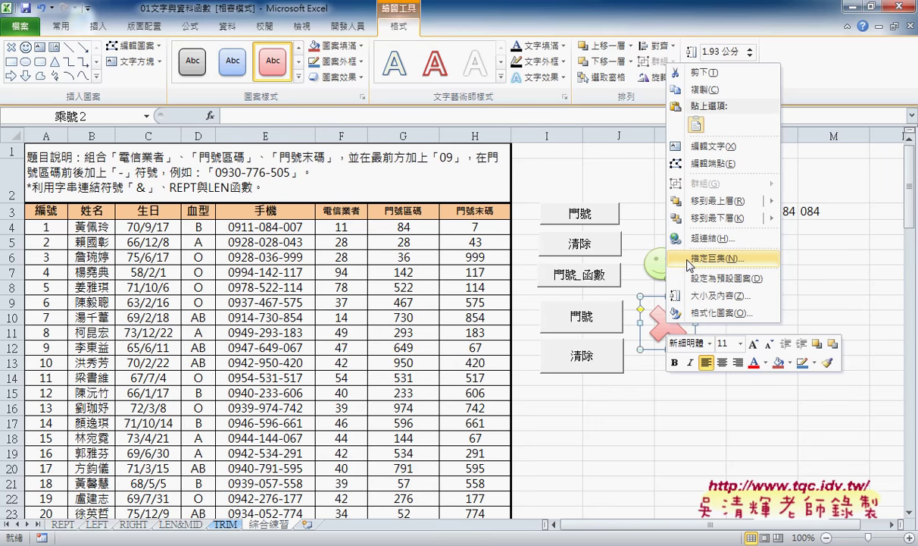
Assign the 清除 macro to the pink X and the 門號 macro to the smiley.
left_click(690, 258)
left_click(560, 191)
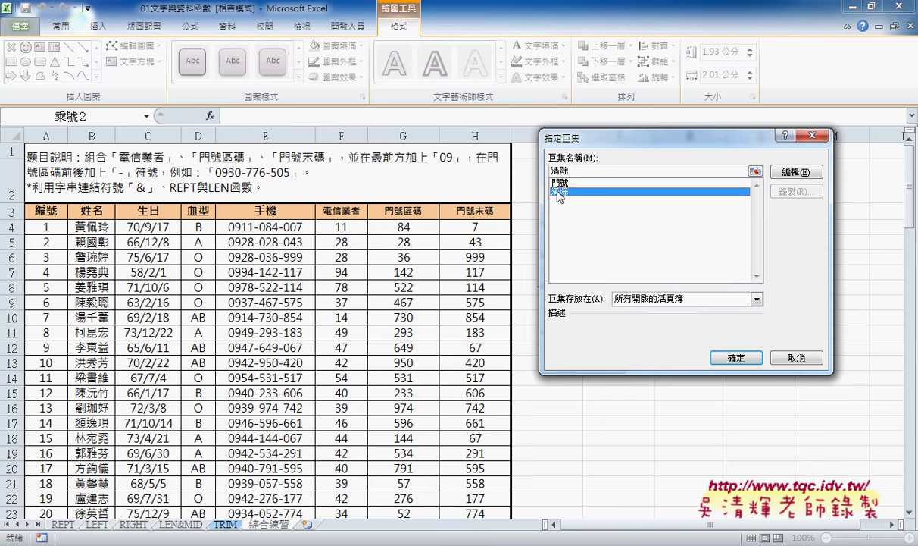
left_click(727, 354)
right_click(664, 263)
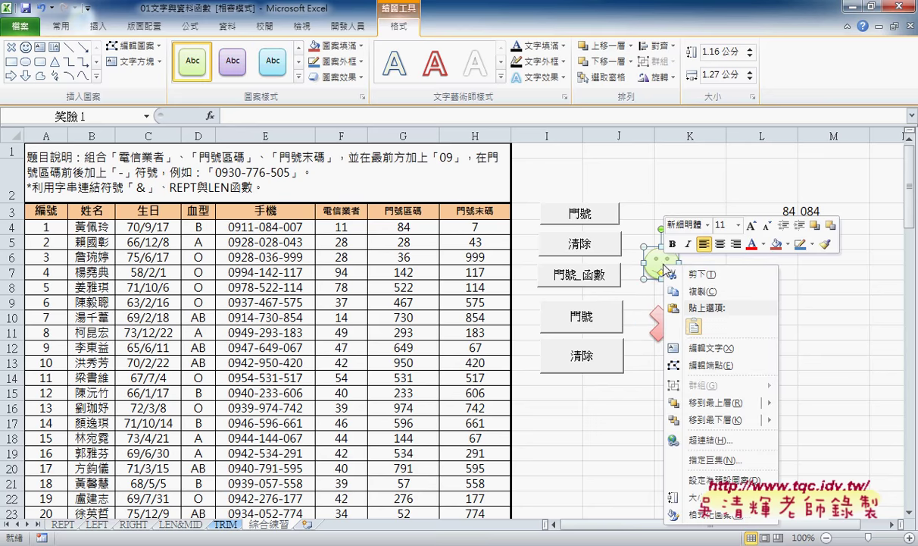
left_click(701, 459)
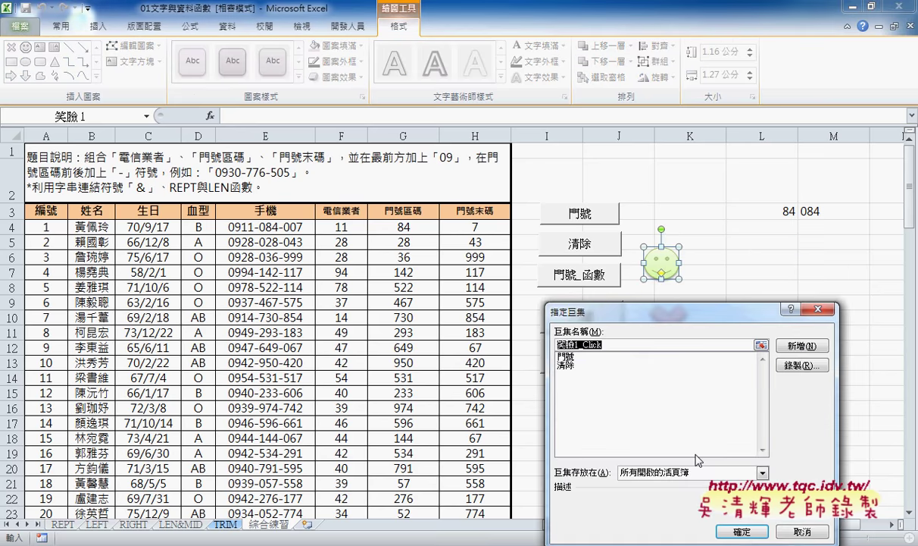
left_click(582, 357)
left_click(742, 531)
Test the shapes: the X empties the 手機 column and the smiley refills the phone numbers.
left_click(729, 334)
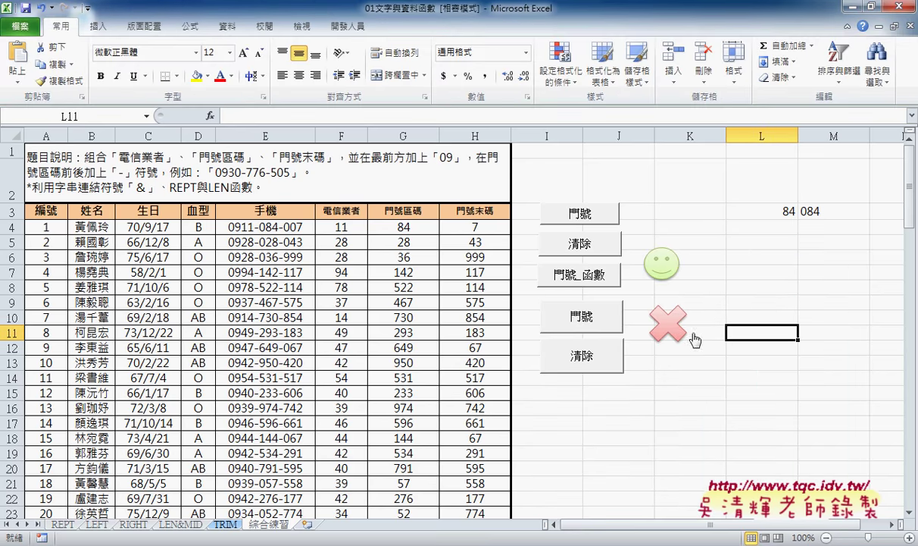
left_click(666, 325)
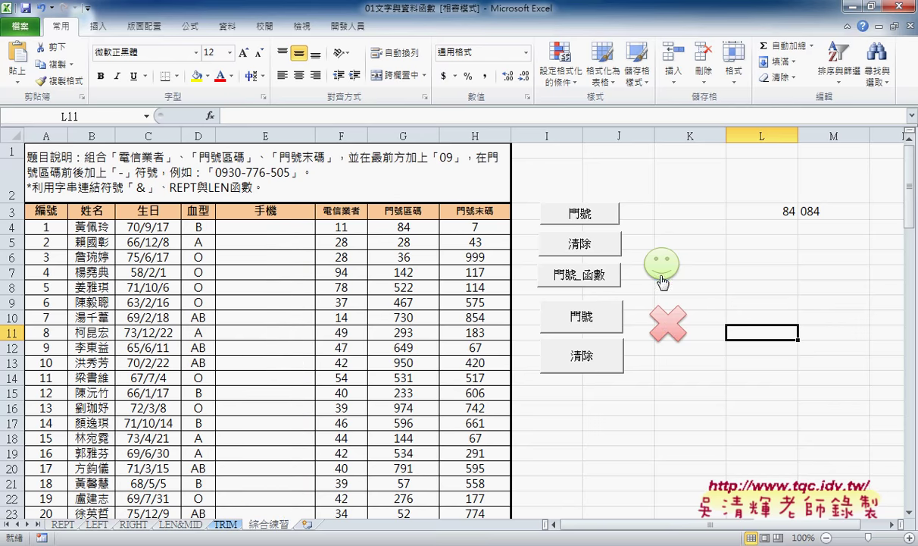
left_click(661, 264)
left_click(686, 320)
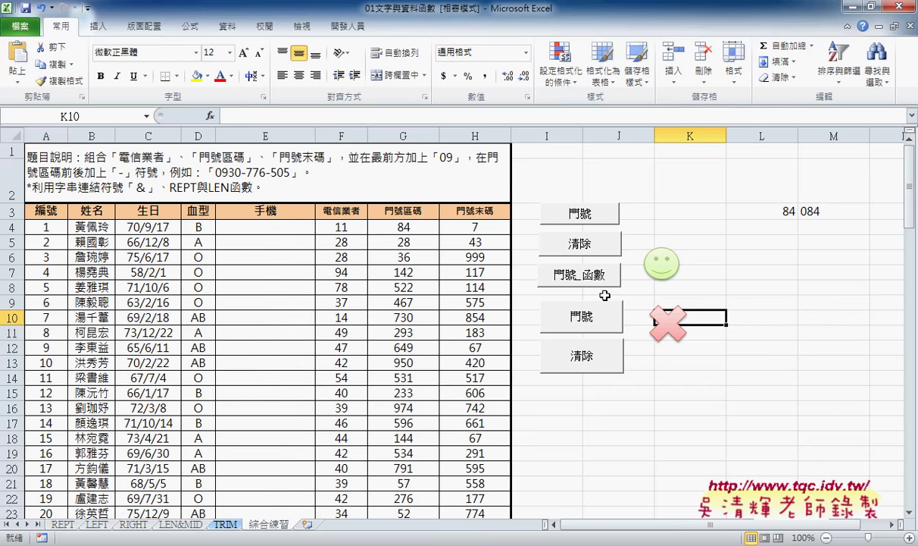
right_click(578, 368)
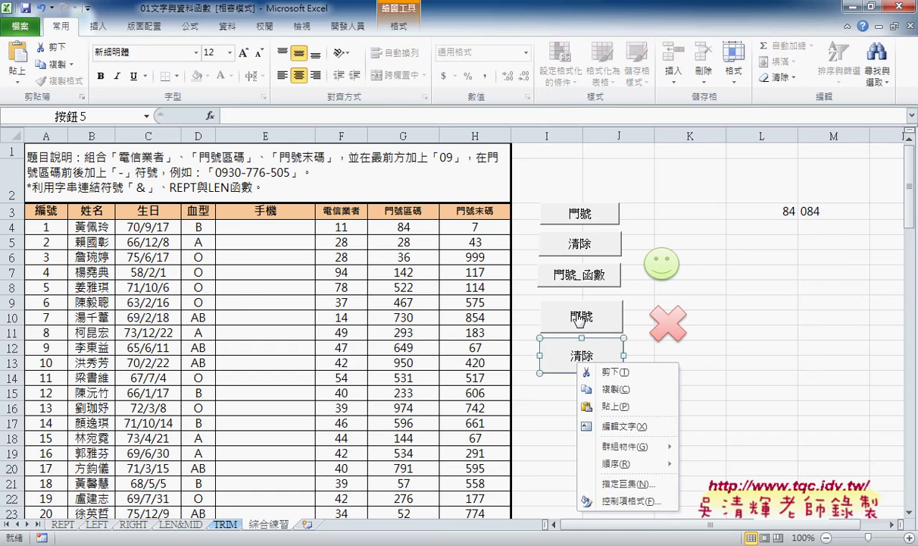
Select the 門號_函數, both 清除 and both 門號 buttons together and delete them.
key("Escape")
left_click(547, 274, "ctrl")
left_click(550, 242, "ctrl")
left_click(547, 210, "ctrl")
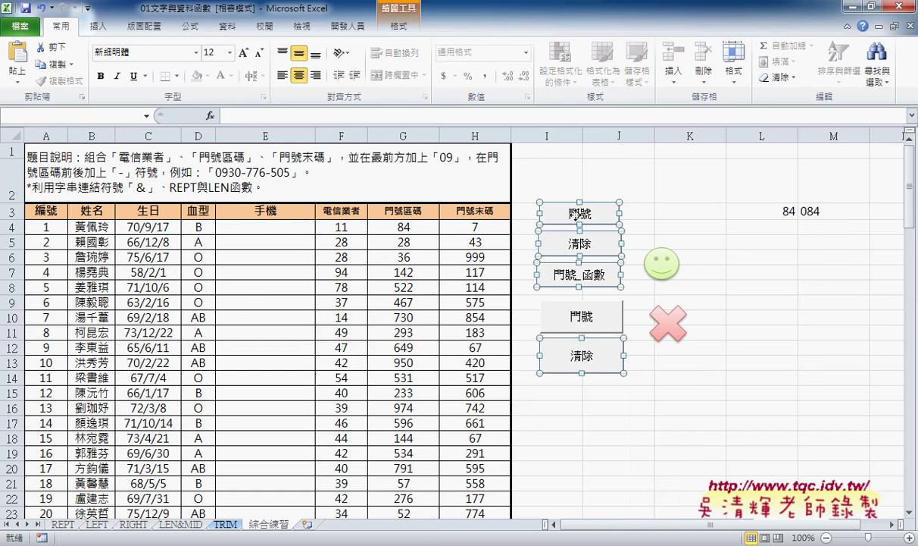
left_click(579, 319, "ctrl")
key("Delete")
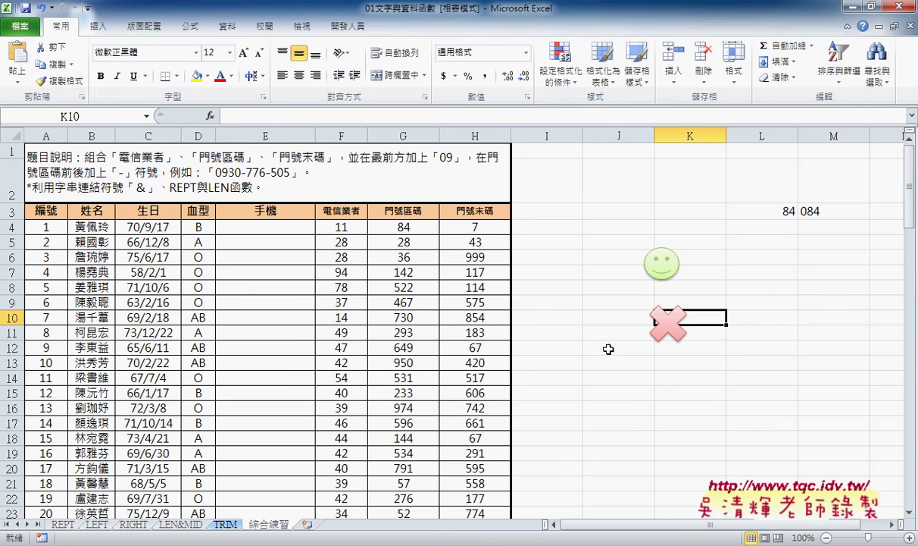
Confirm the smiley fills and the X clears the 手機 column, then browse the Shapes gallery.
left_click(645, 264)
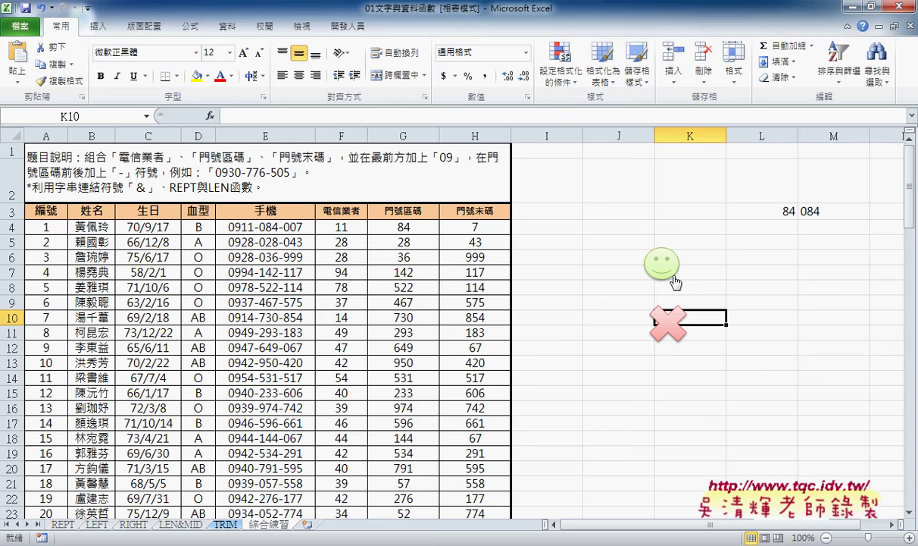
left_click(666, 331)
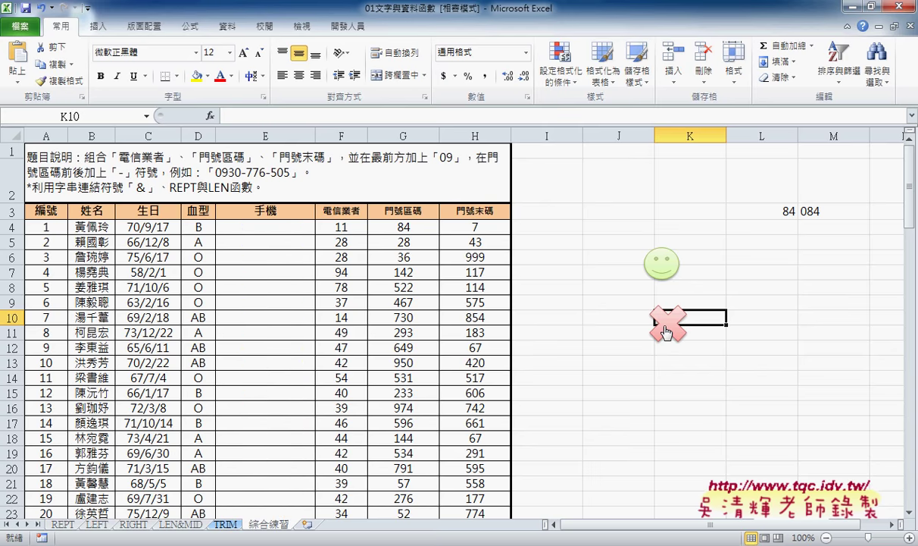
left_click(100, 27)
left_click(156, 70)
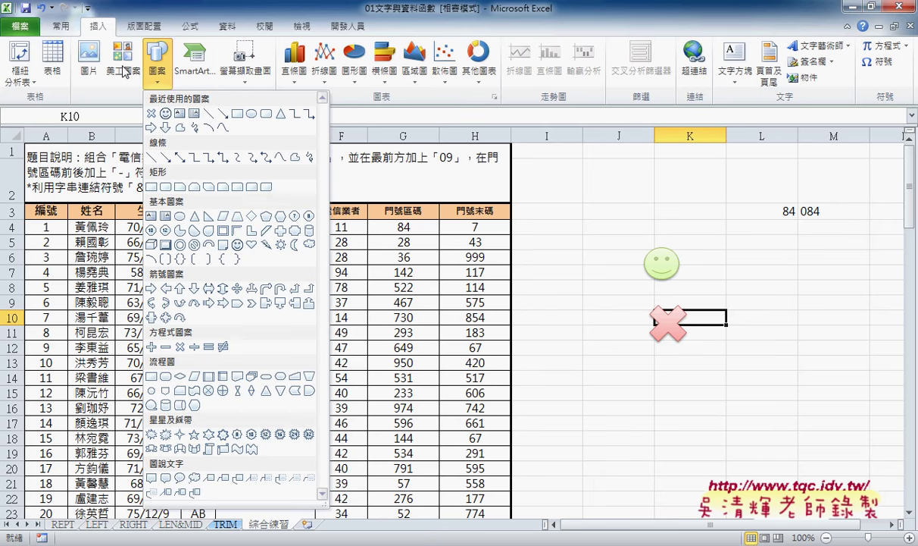
left_click(599, 318)
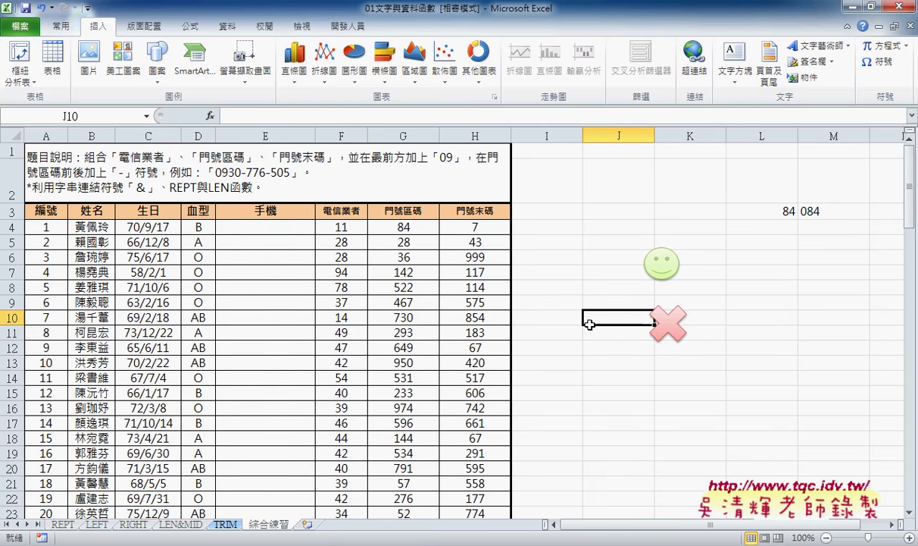
left_click(347, 26)
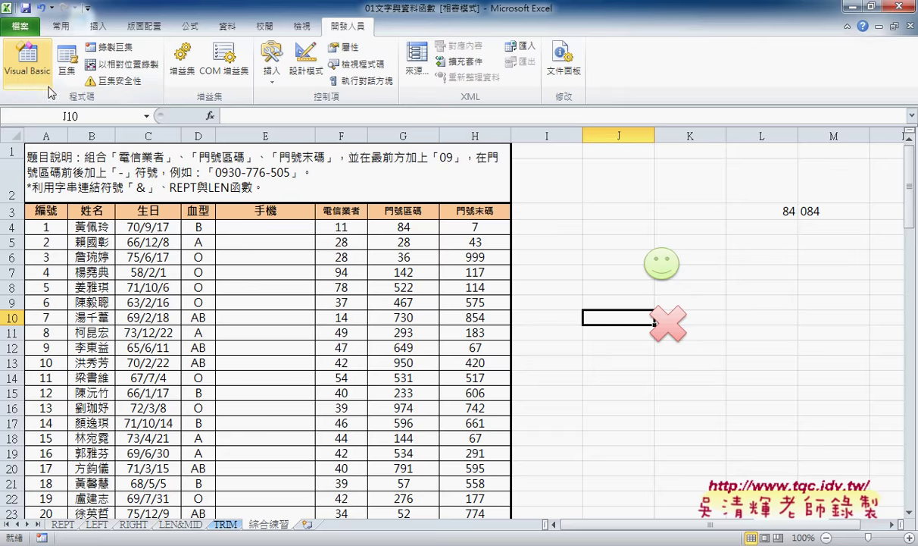
Open the Visual Basic editor on Module1's 門號 and 清除 code, docked below the worksheet.
left_click(27, 61)
mouse_move(478, 341)
left_mouse_down()
mouse_move(394, 106)
mouse_move(225, 82)
left_mouse_up()
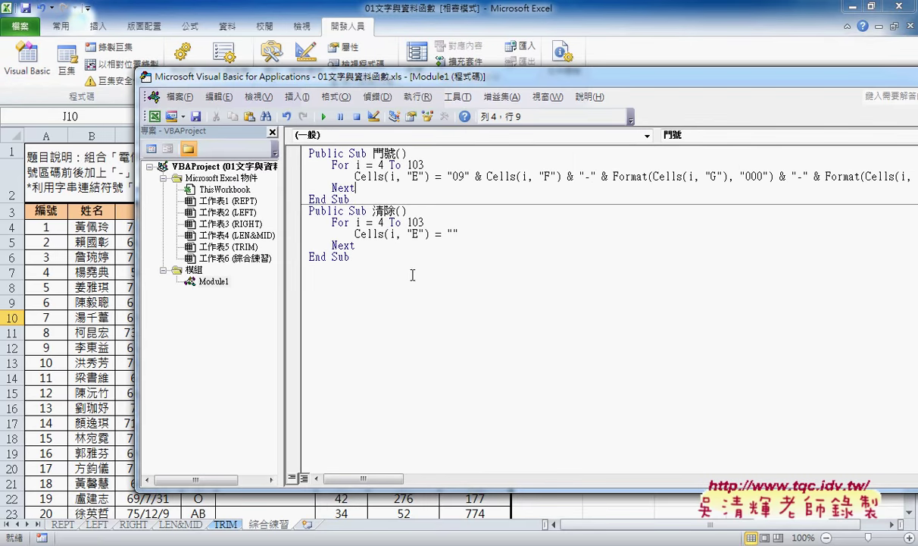
left_click(210, 279)
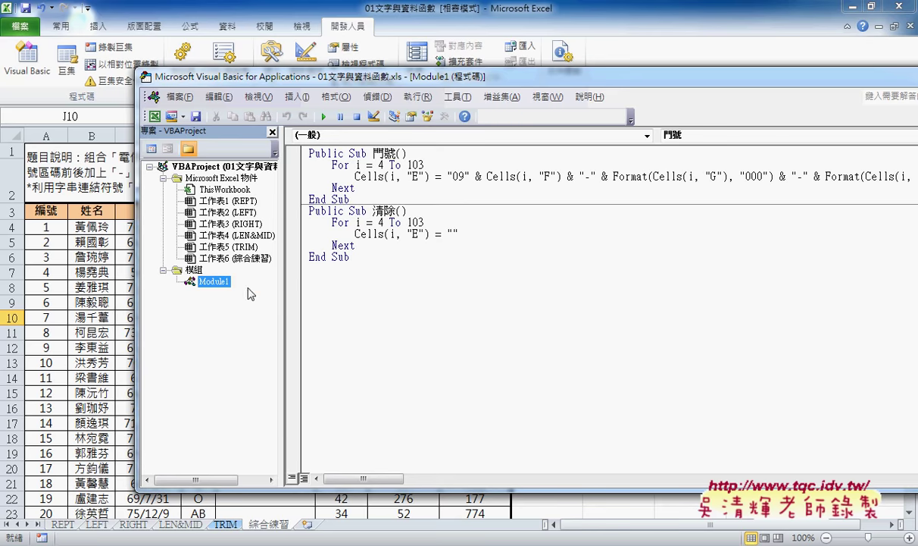
left_click_drag(432, 82, 465, 316)
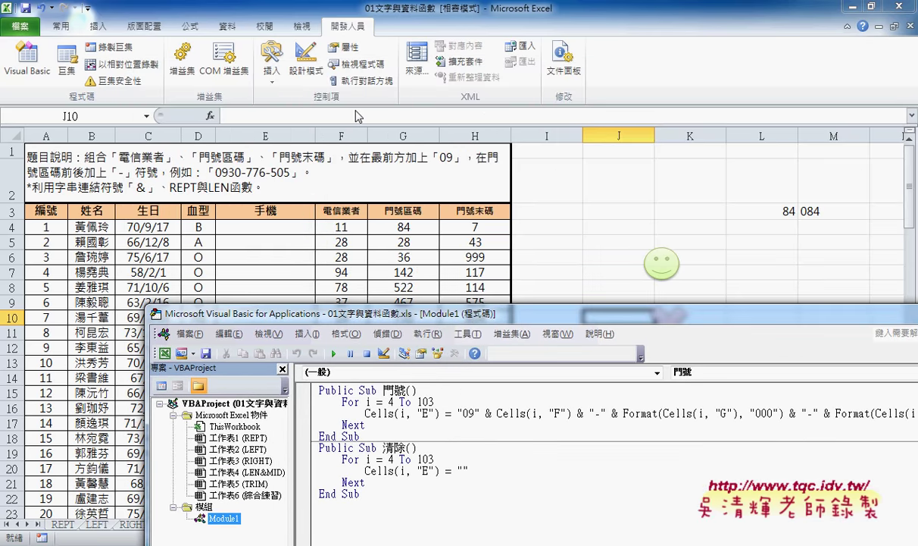
left_click(277, 80)
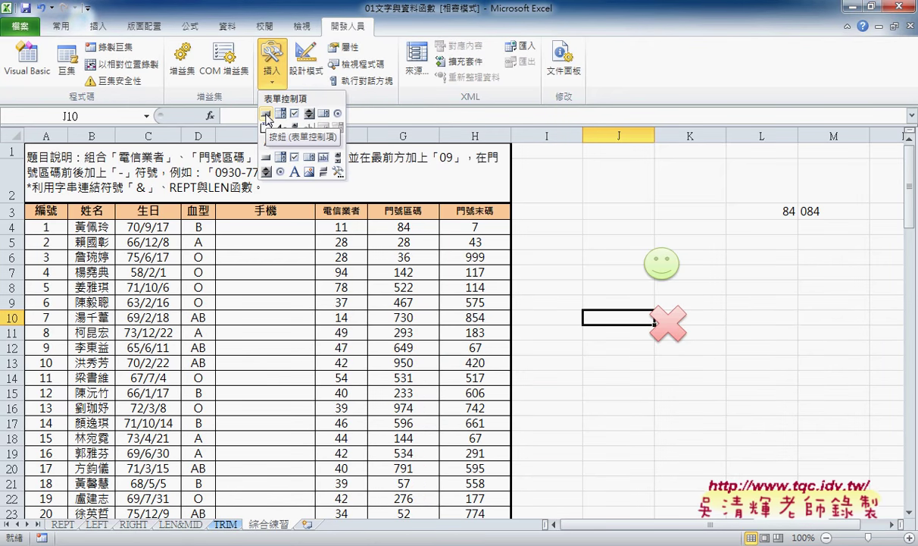